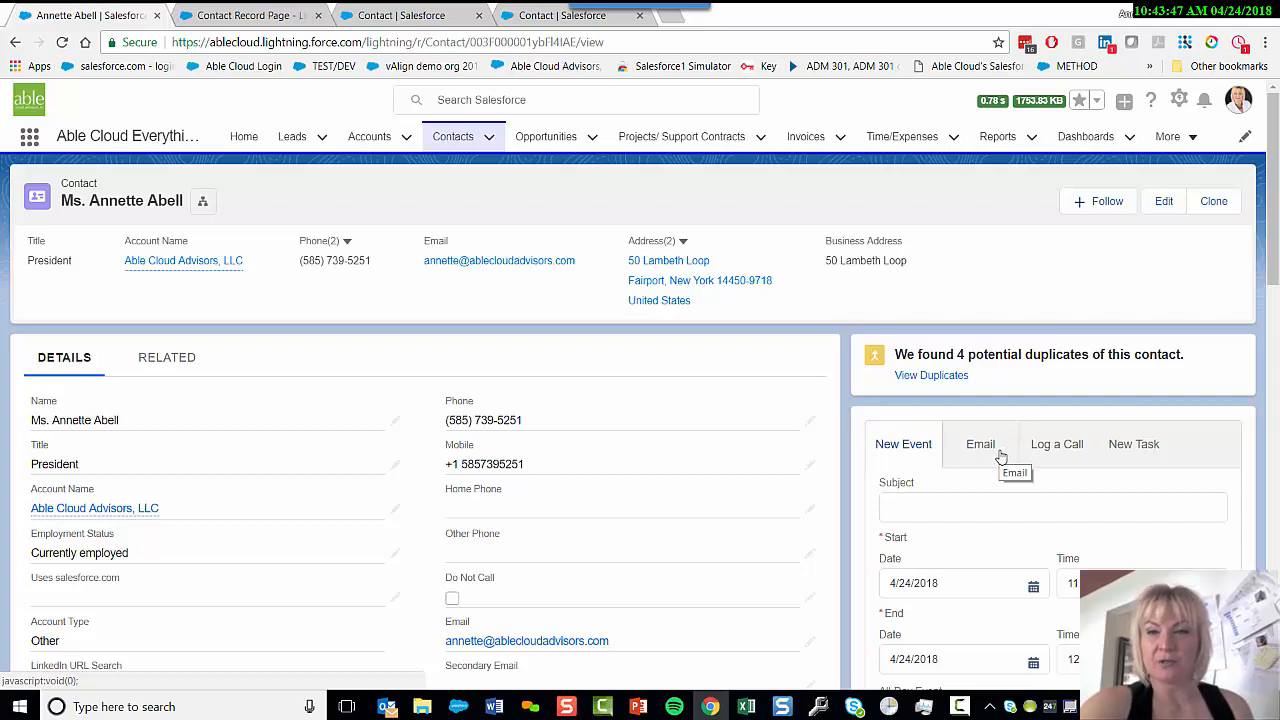
Examine the settings of the Activities component and the Highlights Panel on the Contact Record Page in Lightning App Builder.
click(246, 16)
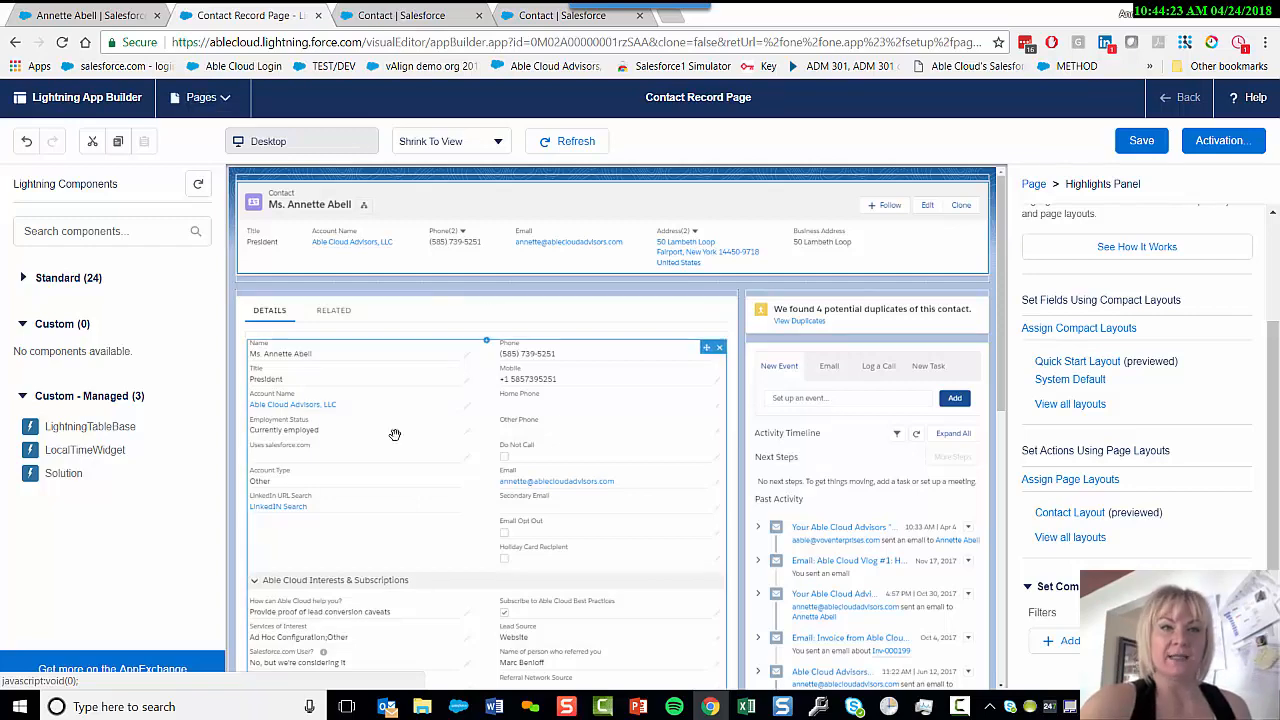
click(832, 370)
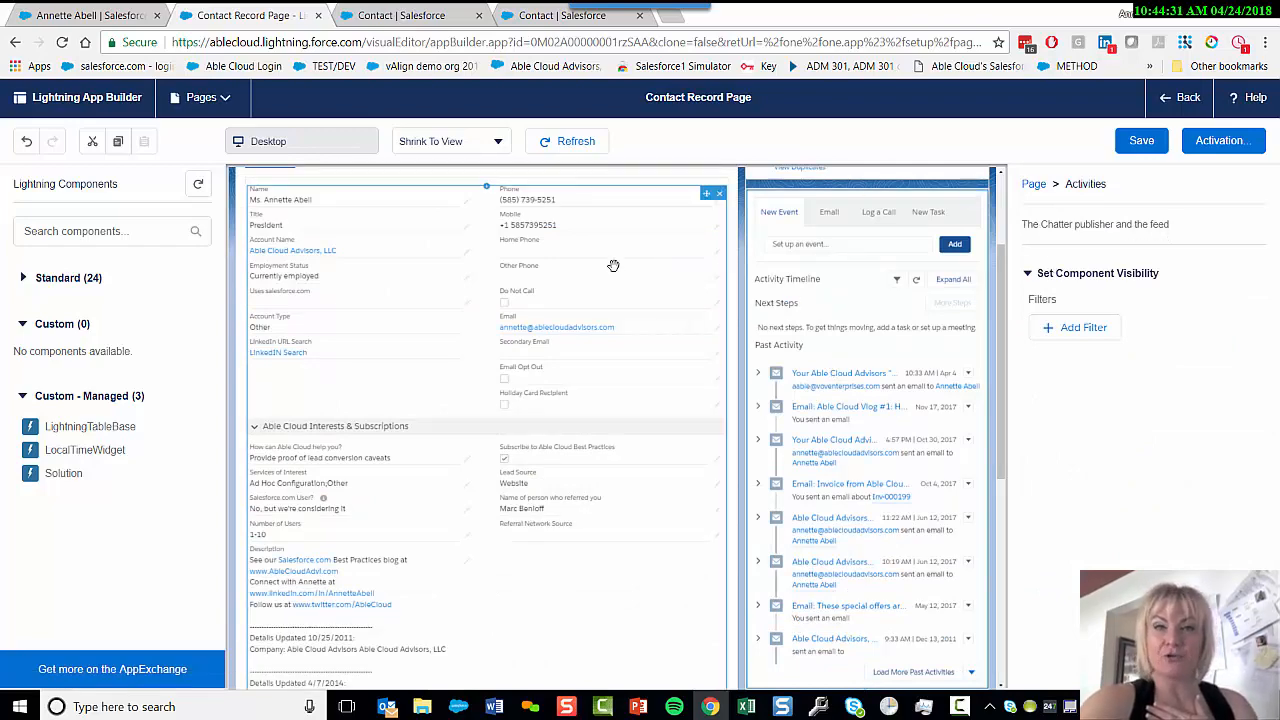
scroll(614, 357, up, 3)
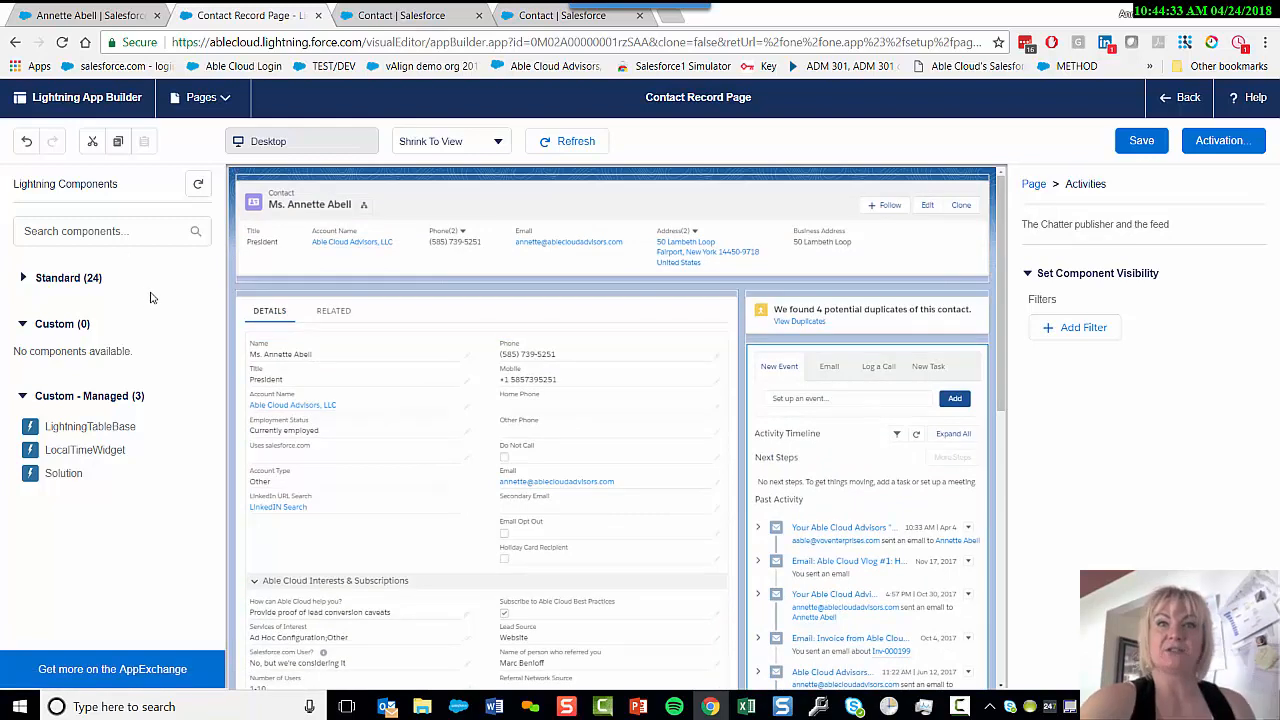
click(320, 205)
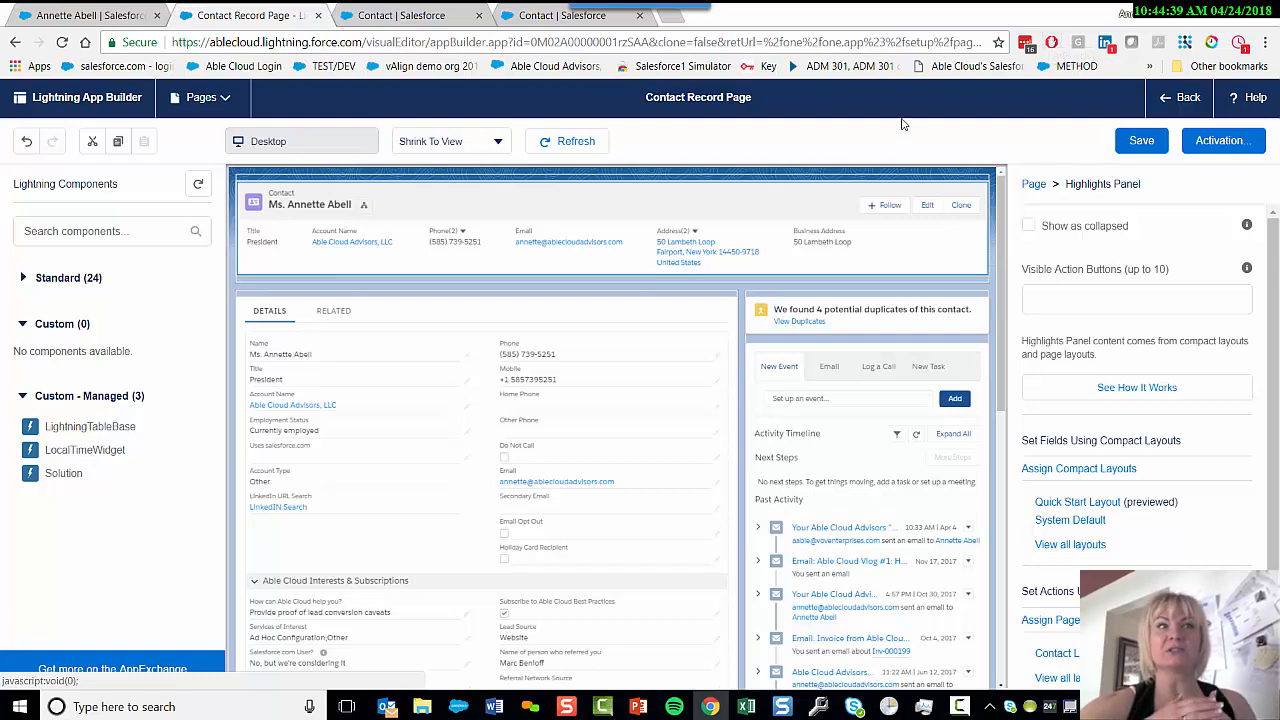
Expand the standard Lightning components and try to place an Activities component above the existing activity area in the sidebar.
click(22, 279)
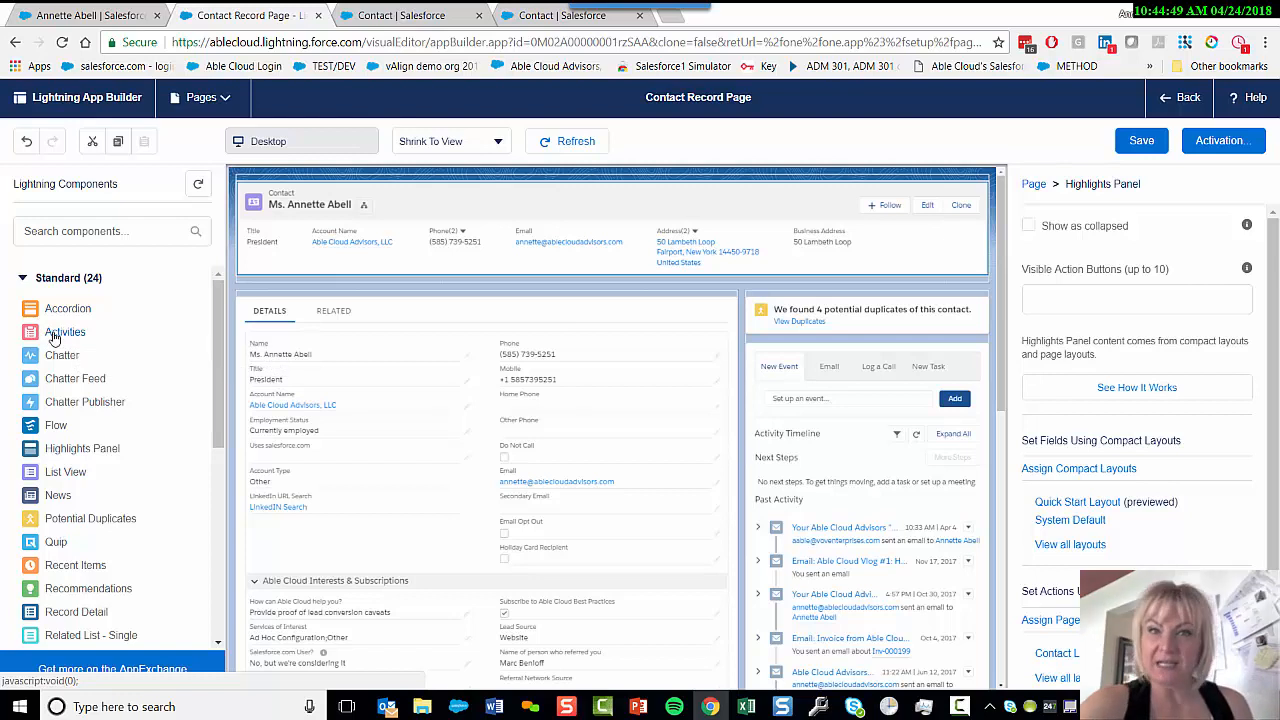
drag(60, 336, 760, 366)
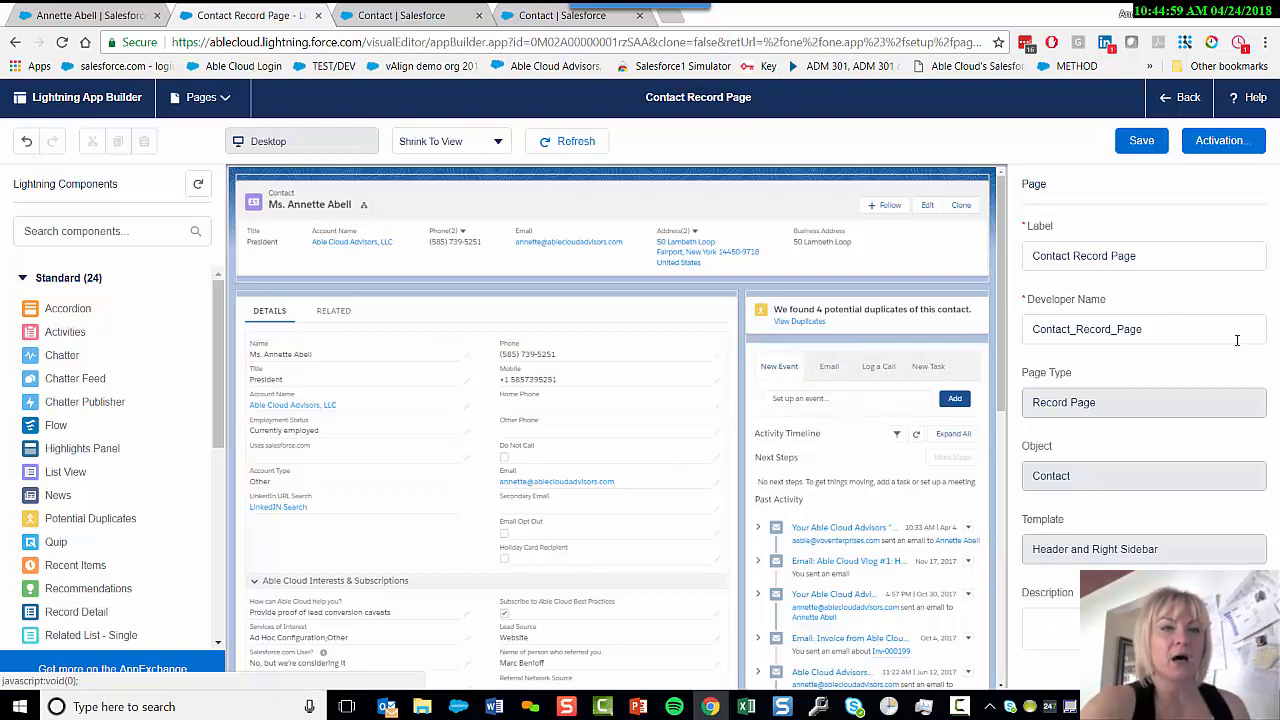
click(166, 282)
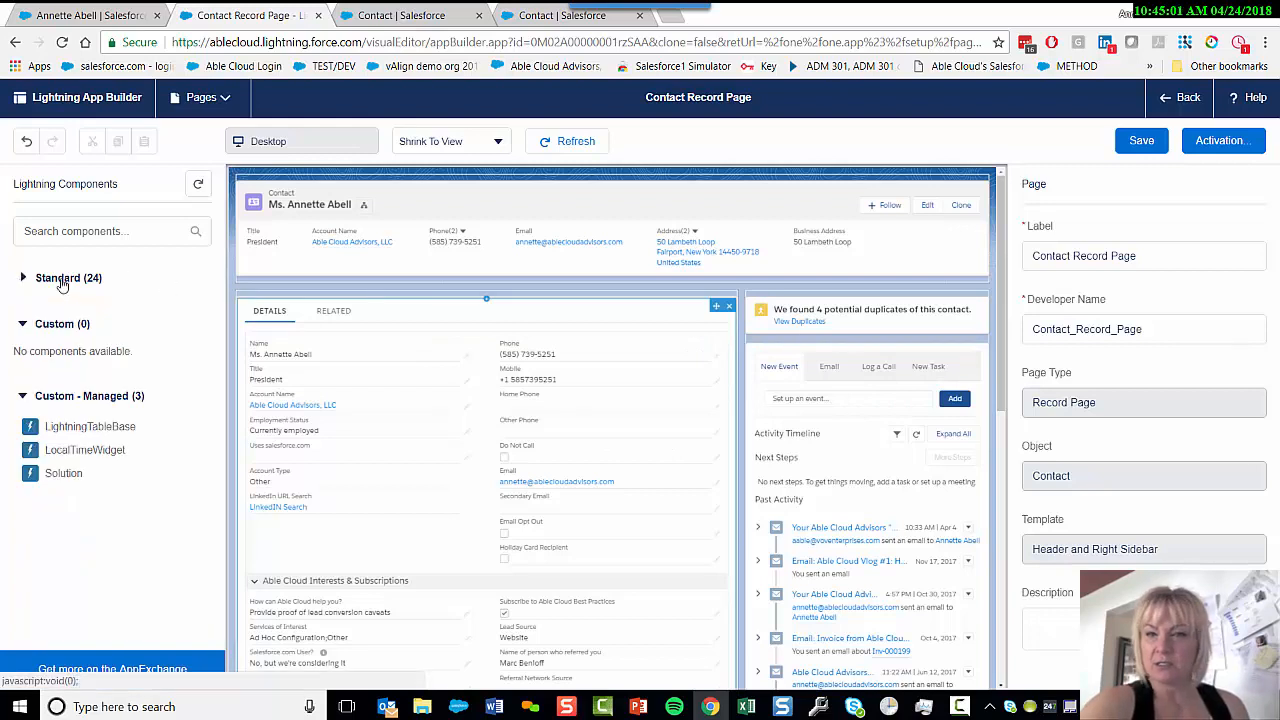
click(60, 280)
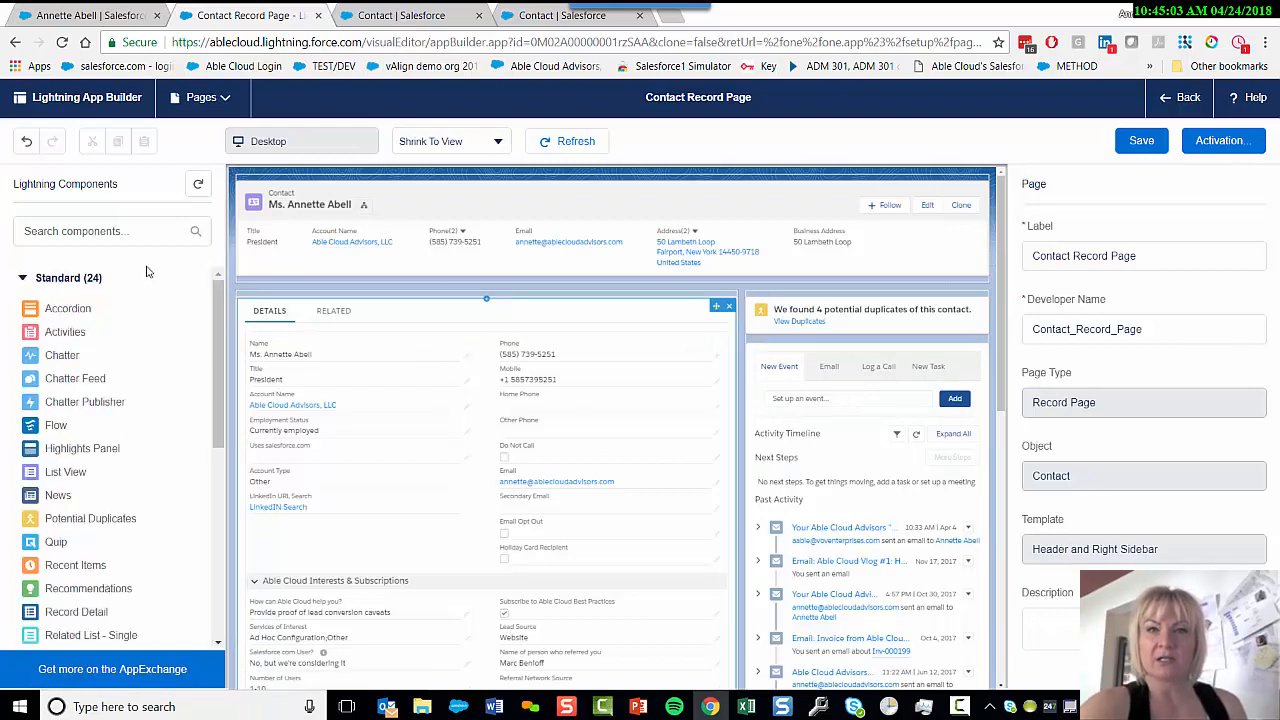
Review the Highlights Panel's compact and page layout settings, and the record page's Related and Details tabs.
click(378, 238)
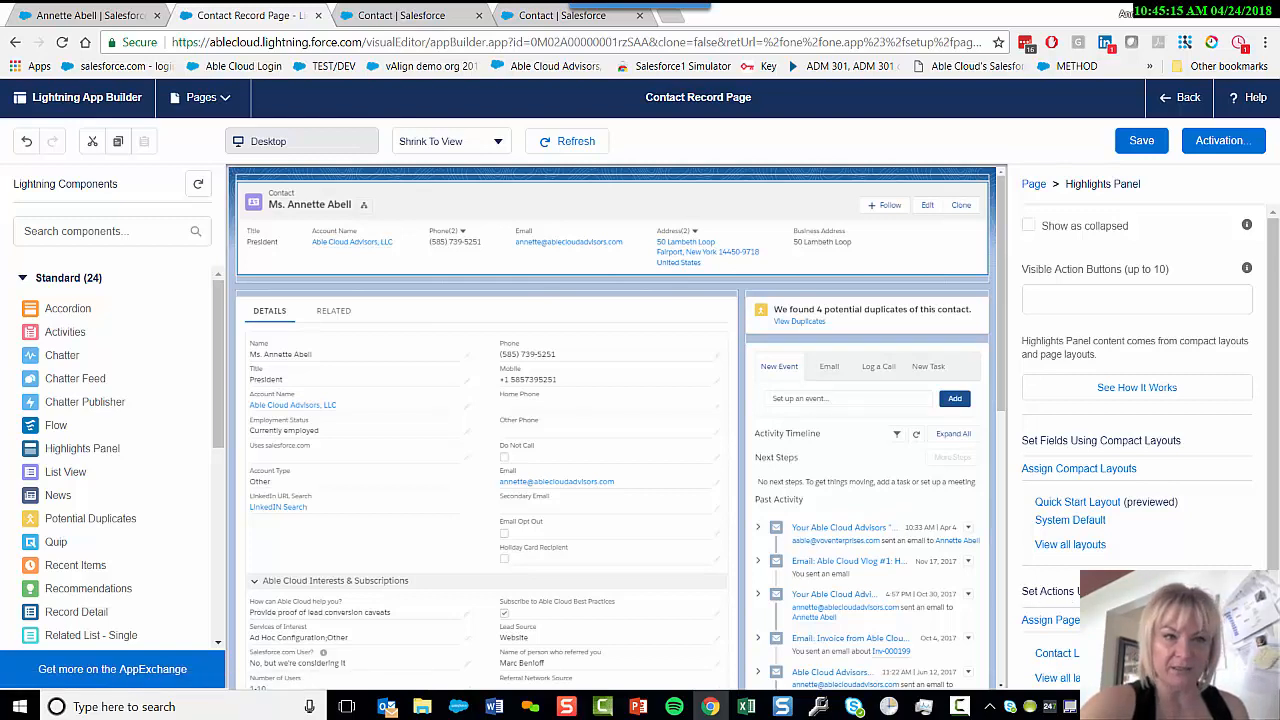
scroll(1160, 511, down, 3)
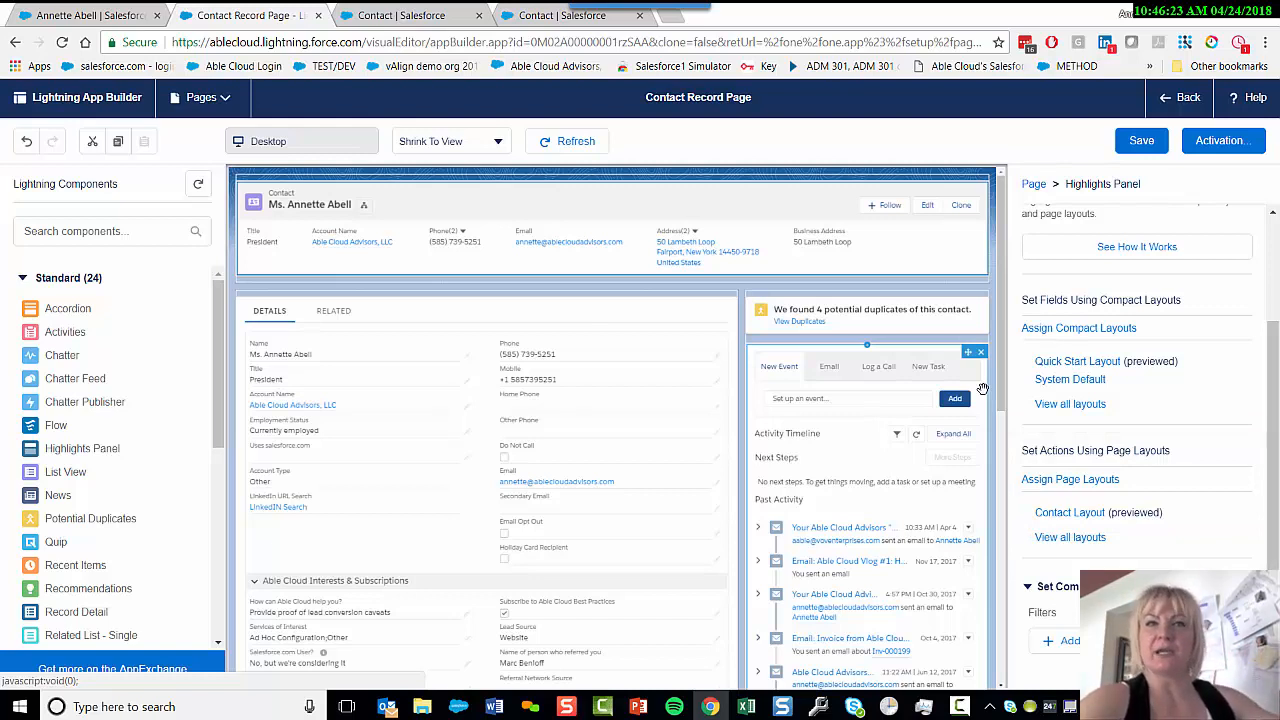
click(431, 403)
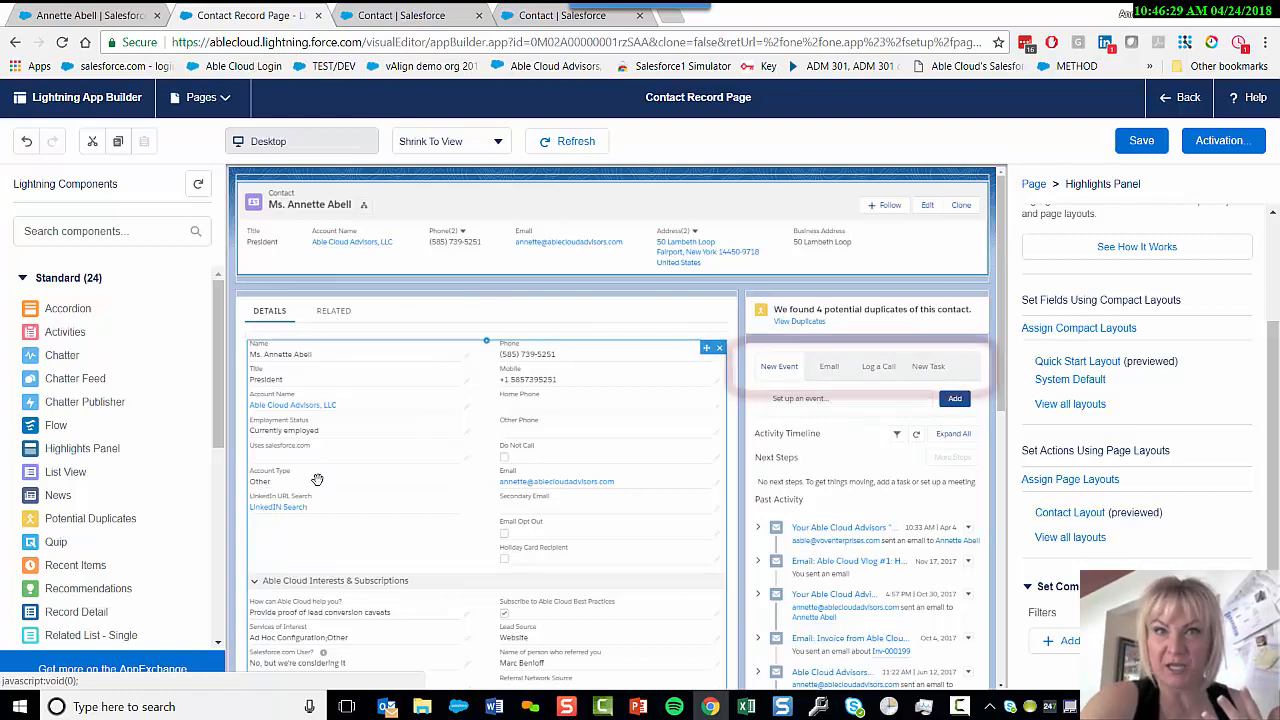
click(336, 313)
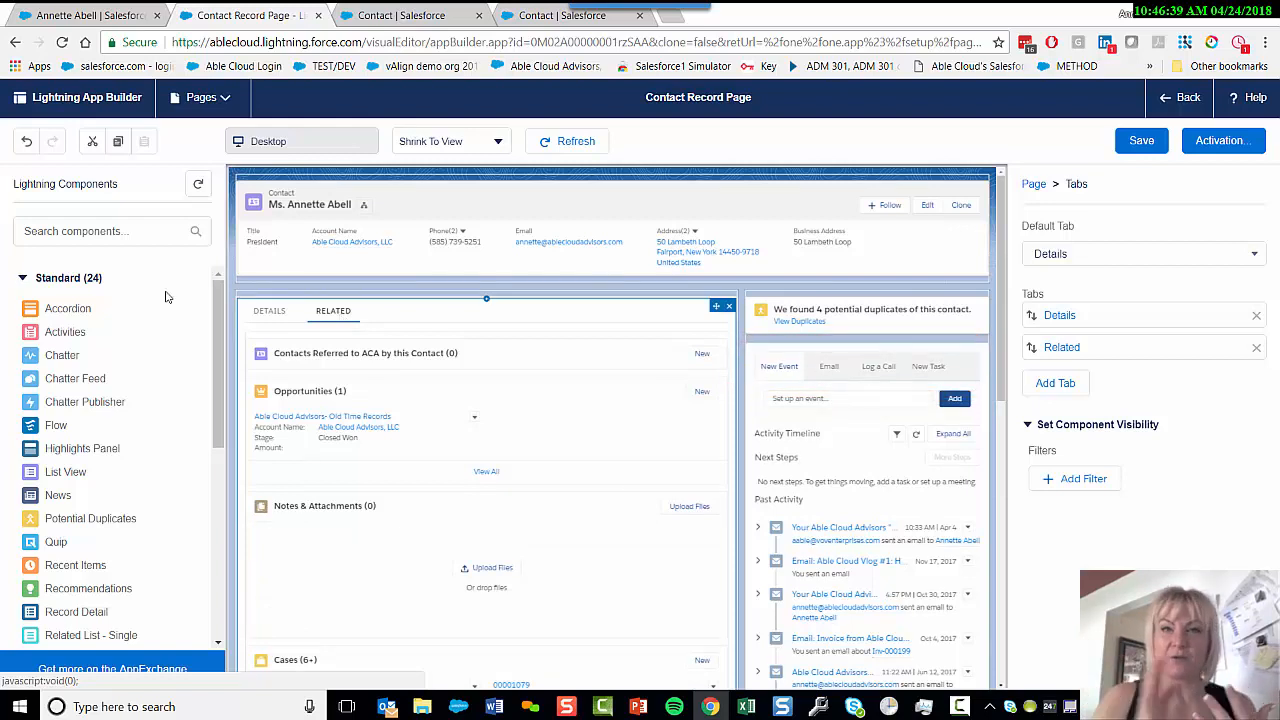
click(266, 311)
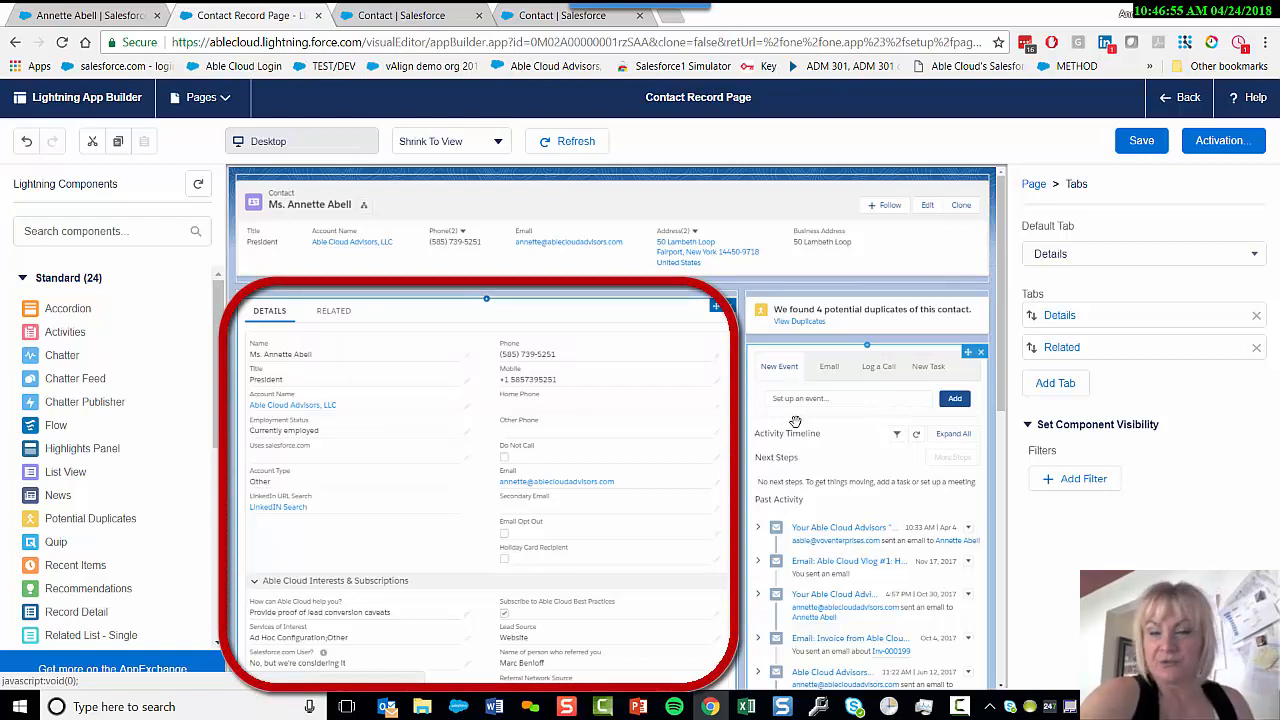
Compare the actions in the contact page layout with the activity tabs on the Lightning record page.
click(380, 16)
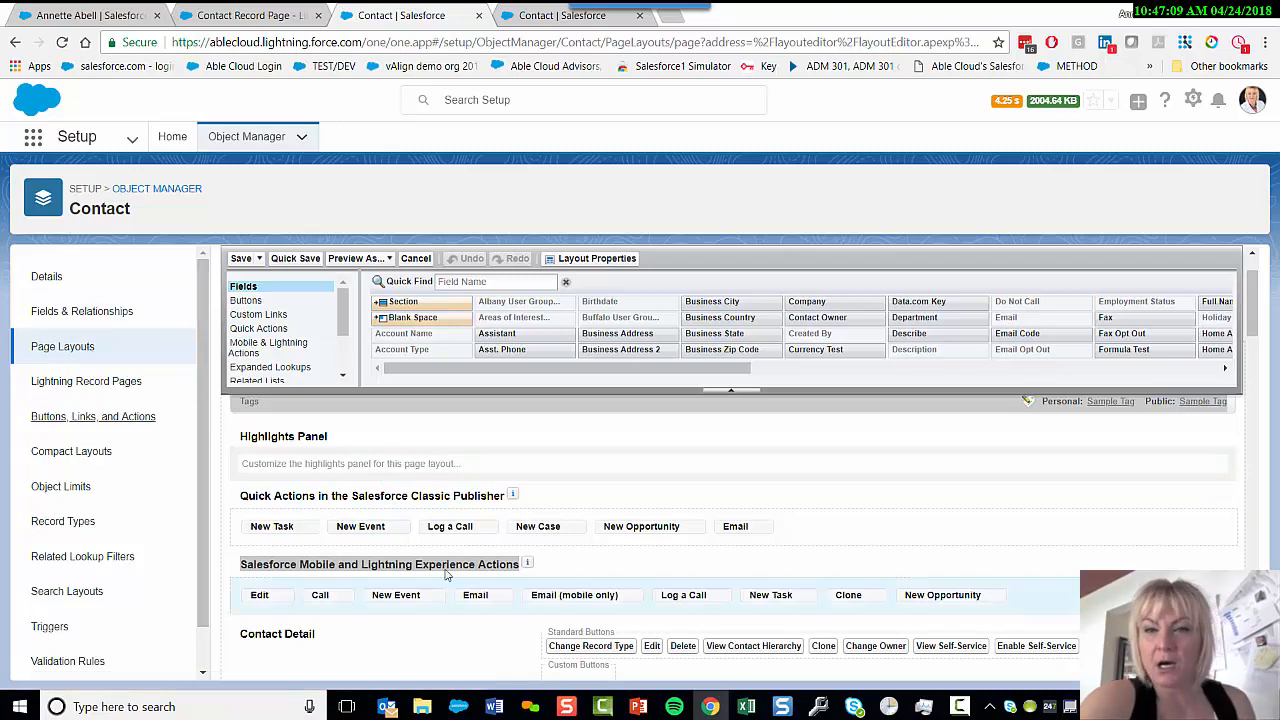
click(245, 17)
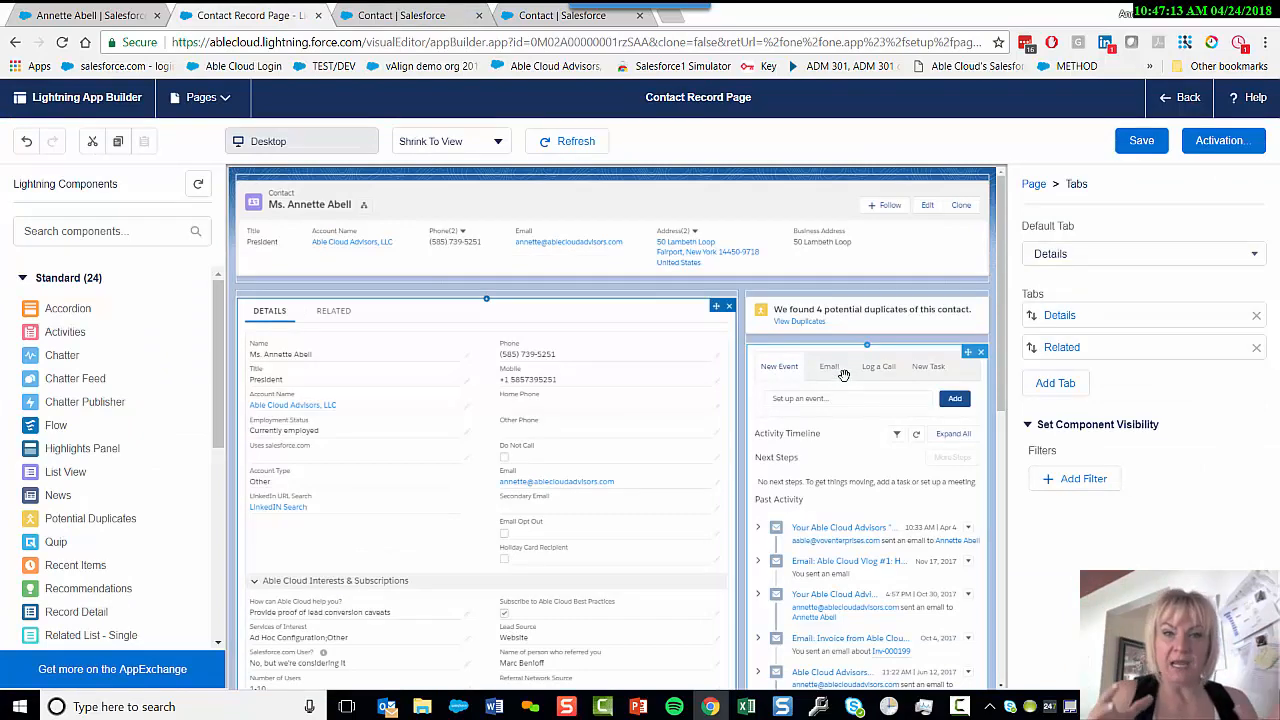
click(425, 15)
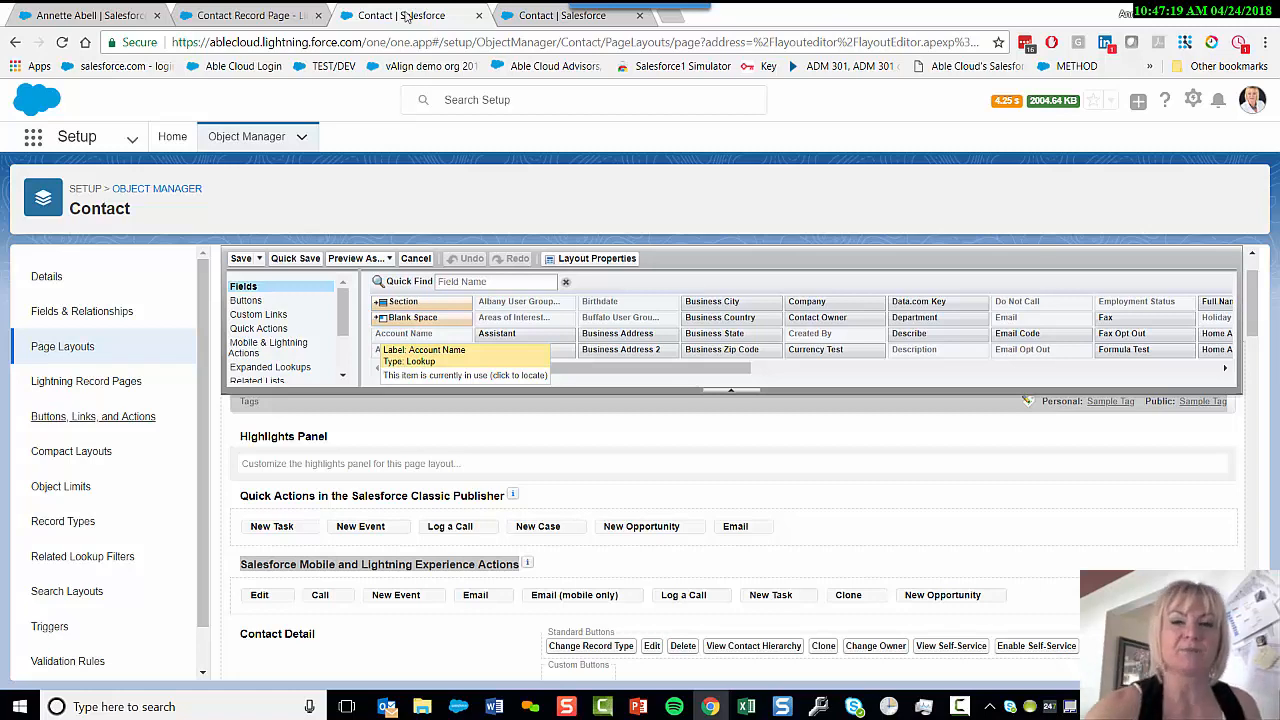
click(240, 15)
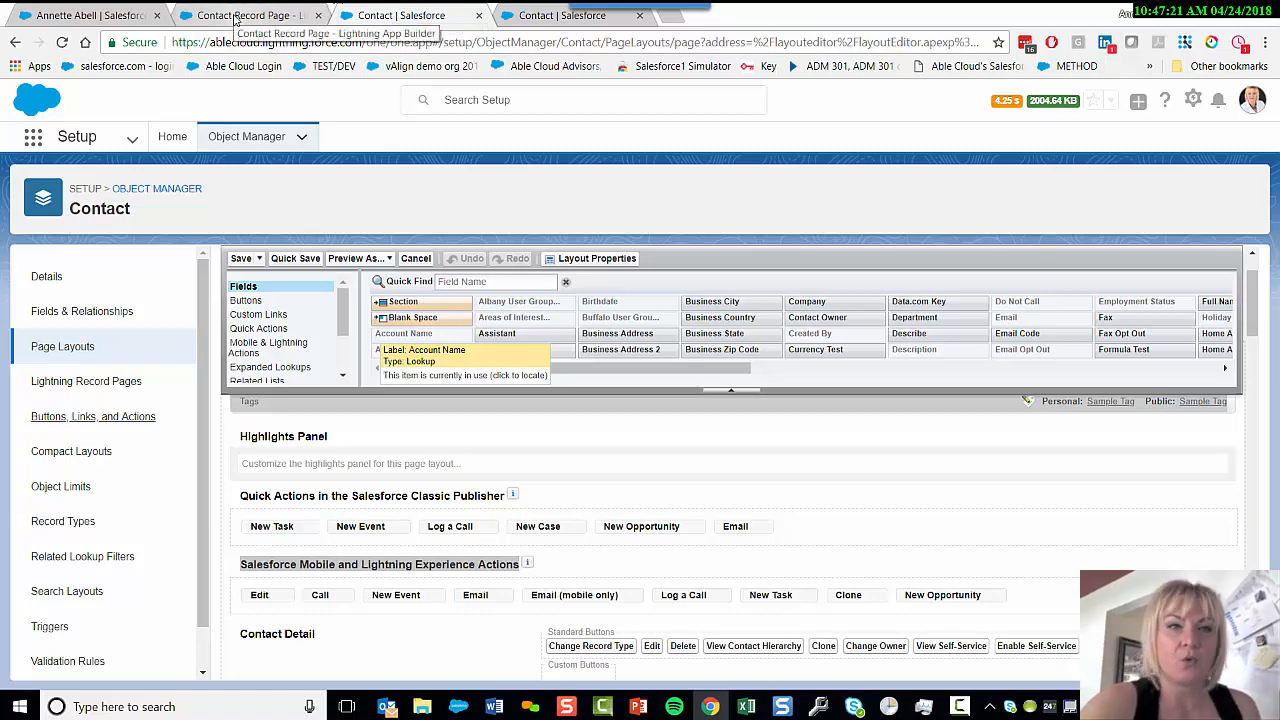
Find the Contact Layout under the Highlights Panel's action settings and examine that layout's Salesforce Mobile and Lightning Experience Actions section.
click(496, 243)
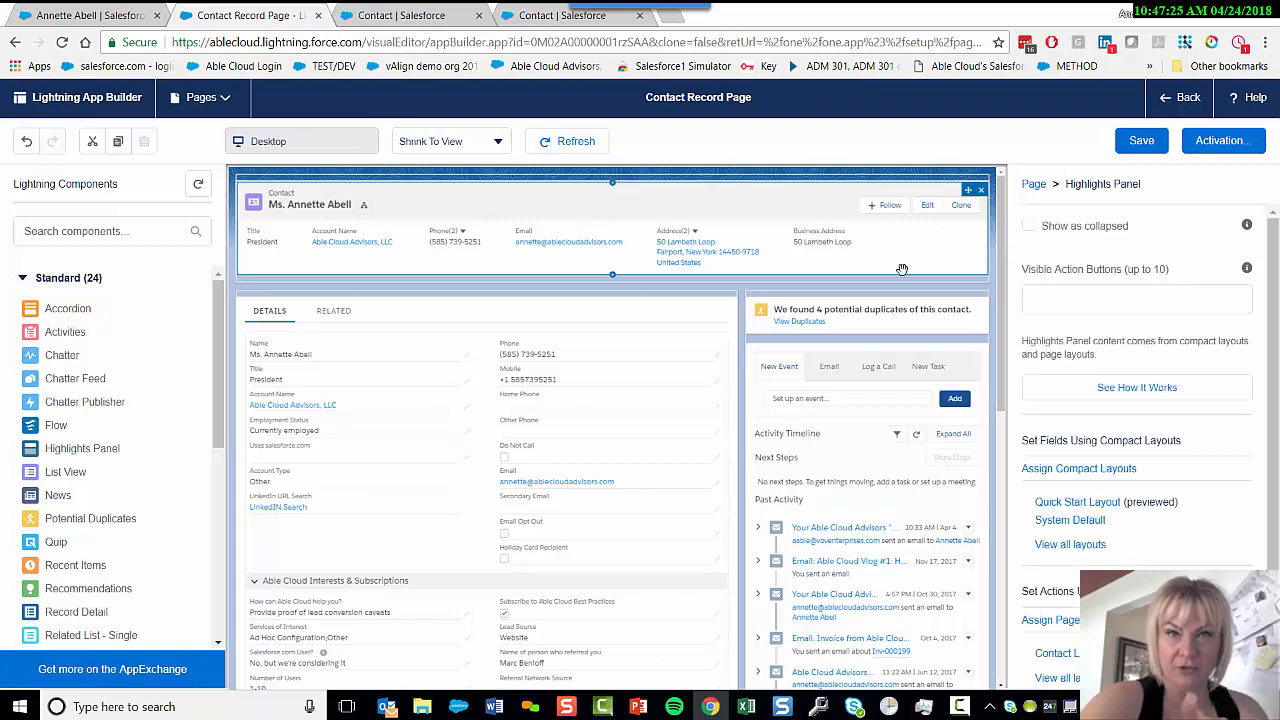
scroll(1177, 289, down, 3)
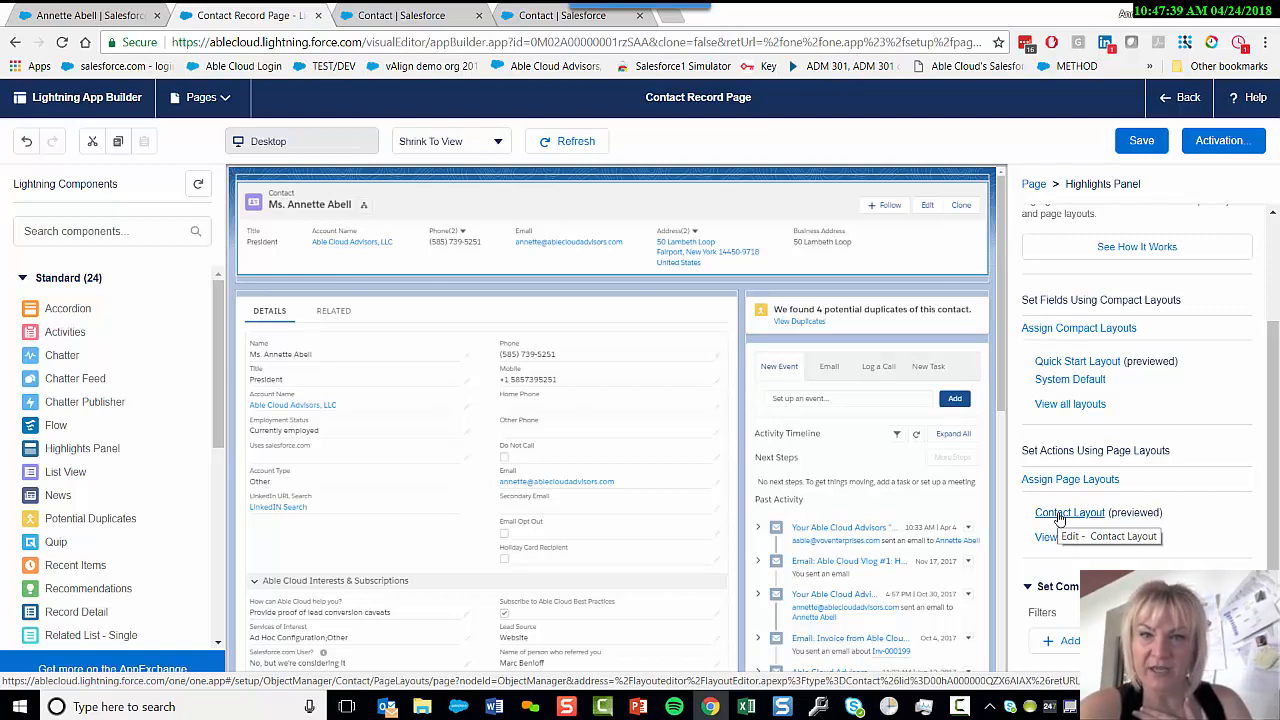
click(423, 17)
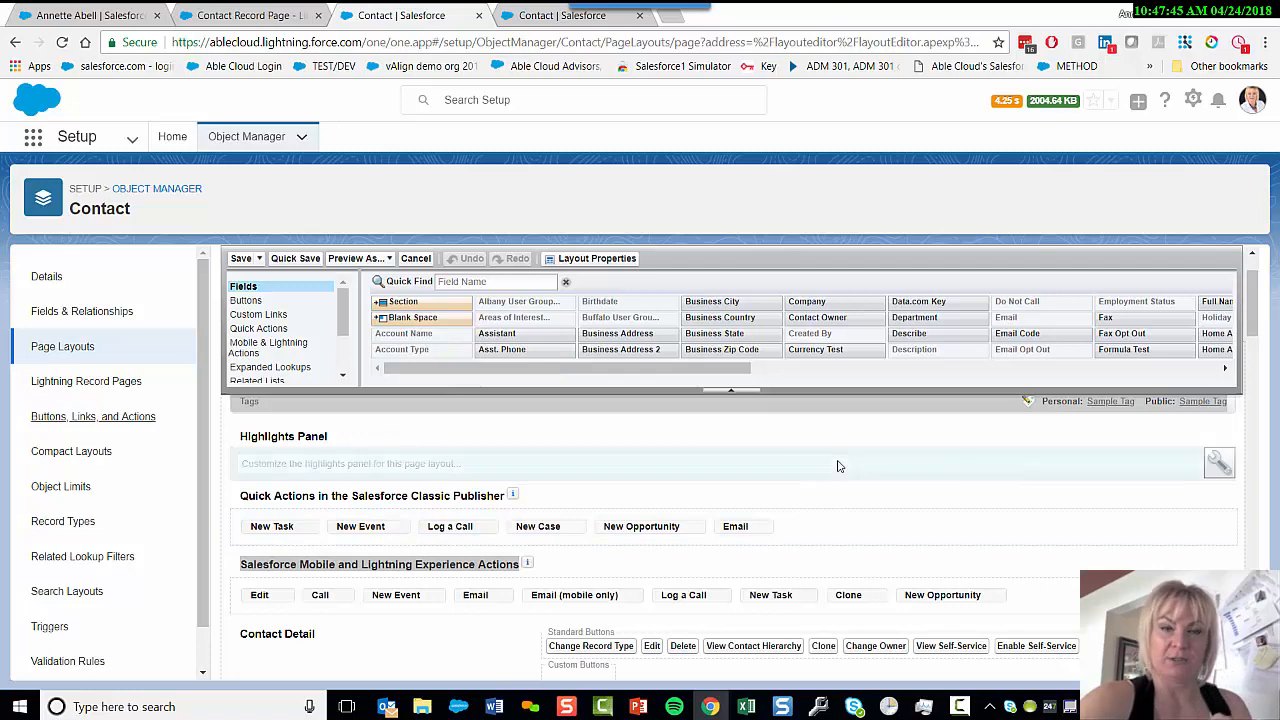
scroll(826, 478, down, 1)
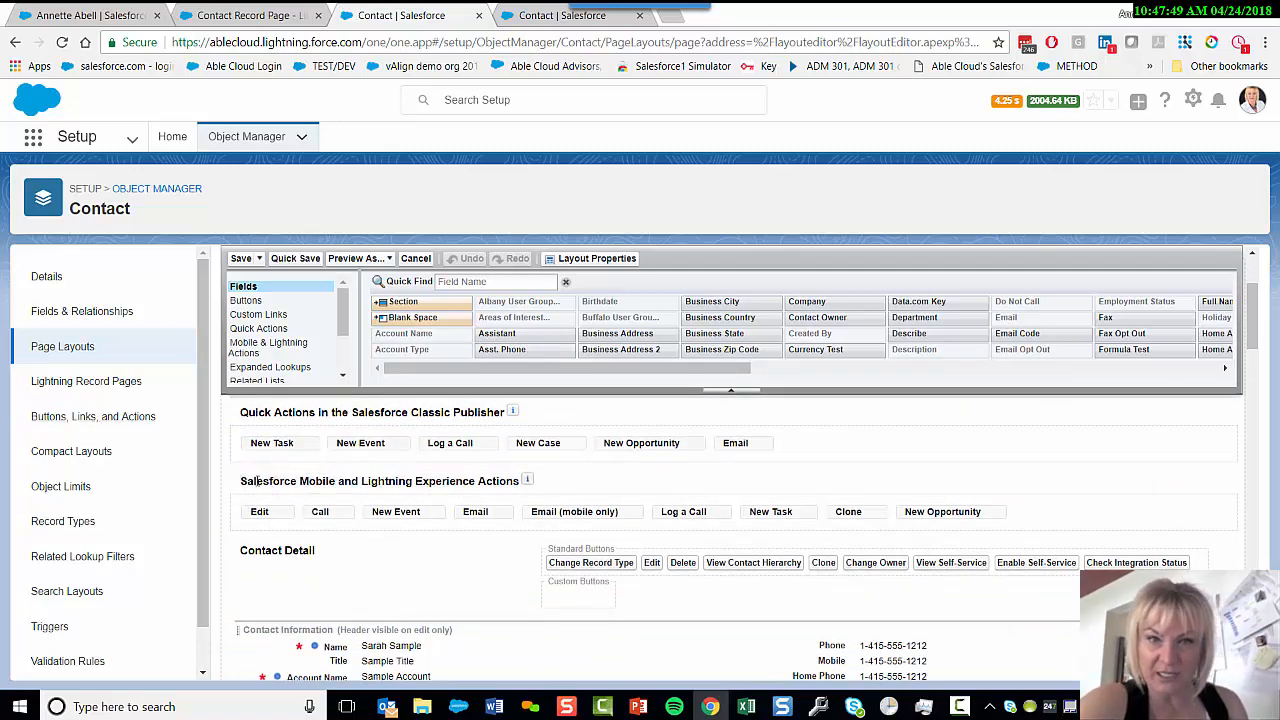
drag(240, 481, 522, 484)
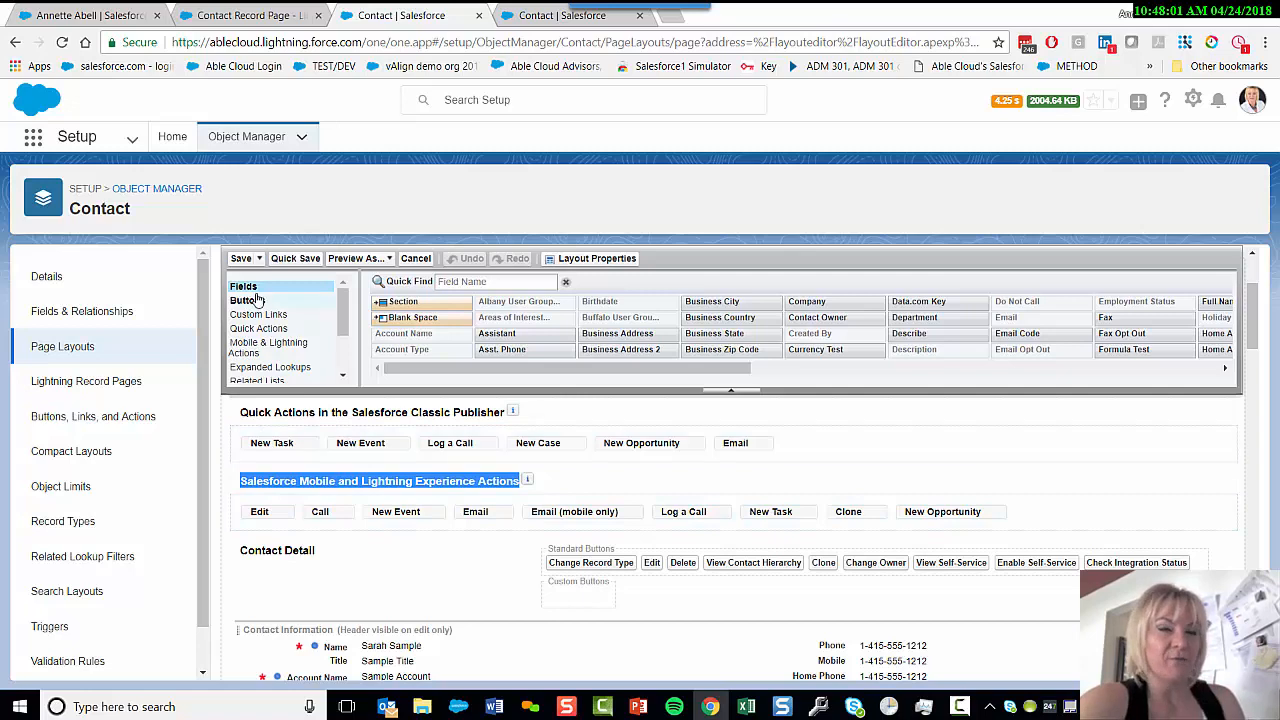
Move the Email action ahead of New Event in the contact layout's Salesforce Mobile and Lightning Experience Actions and save the layout.
click(262, 350)
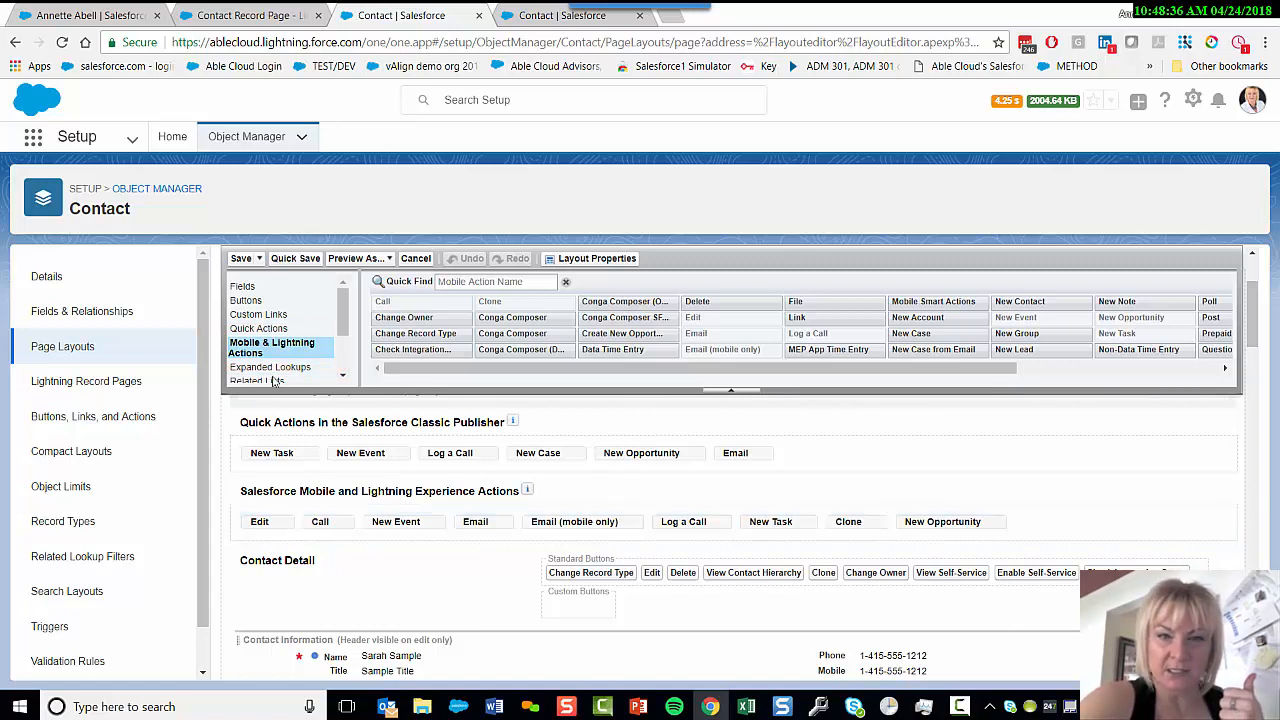
click(278, 18)
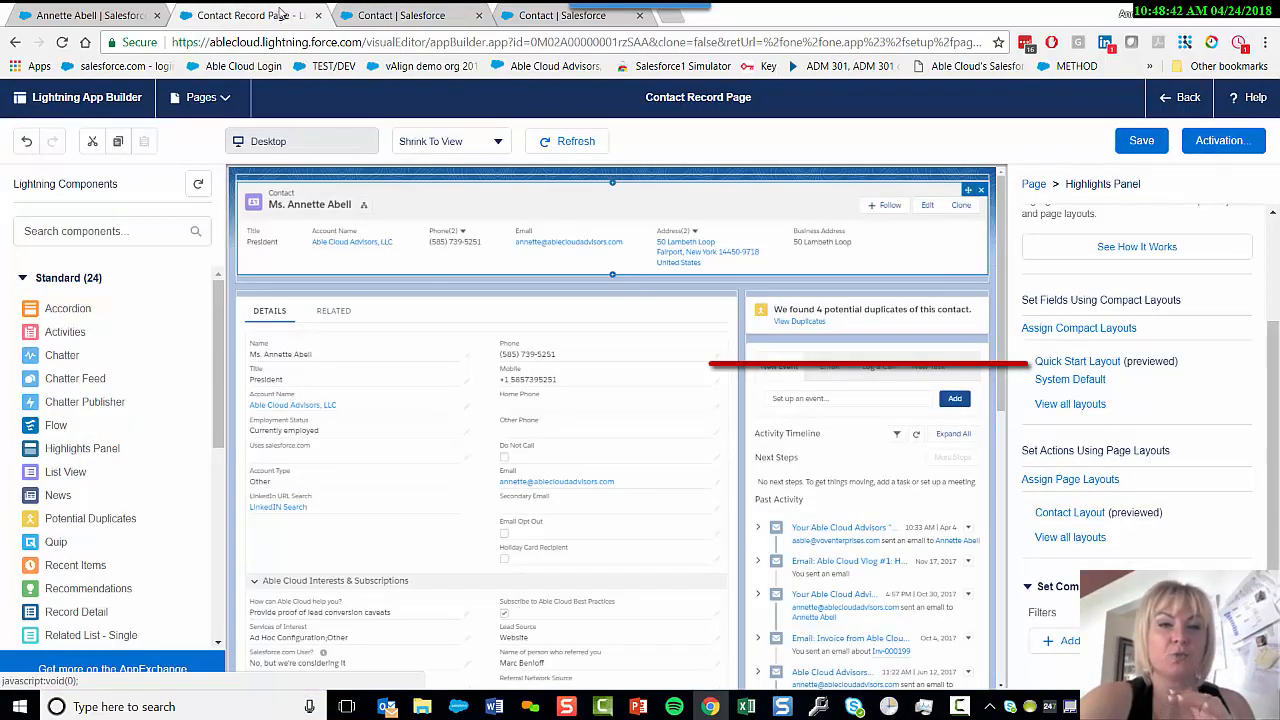
click(404, 15)
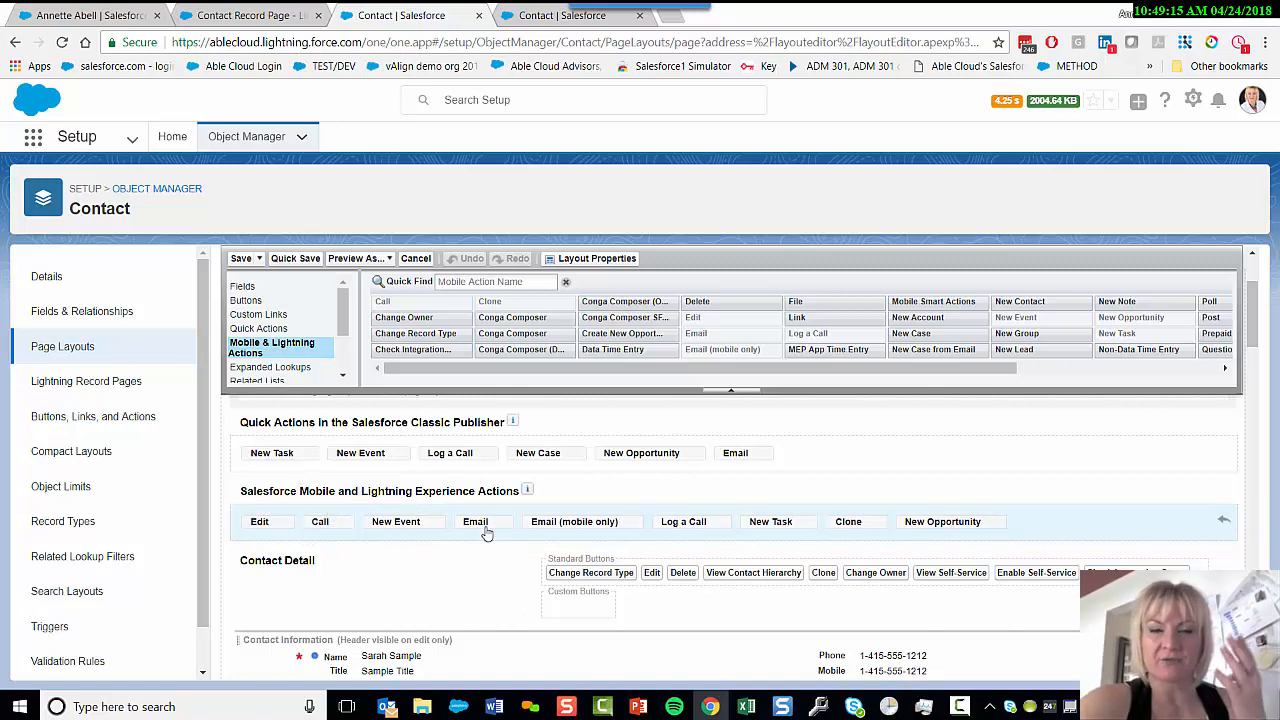
drag(486, 533, 392, 525)
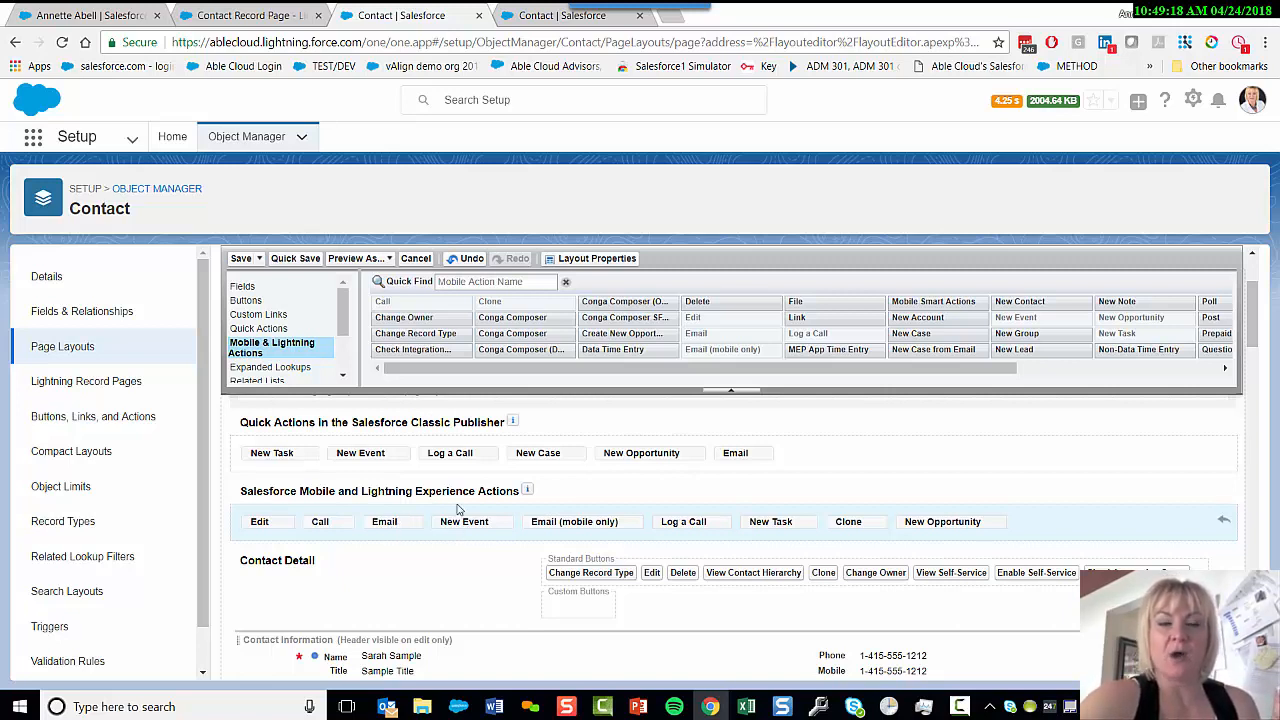
click(293, 259)
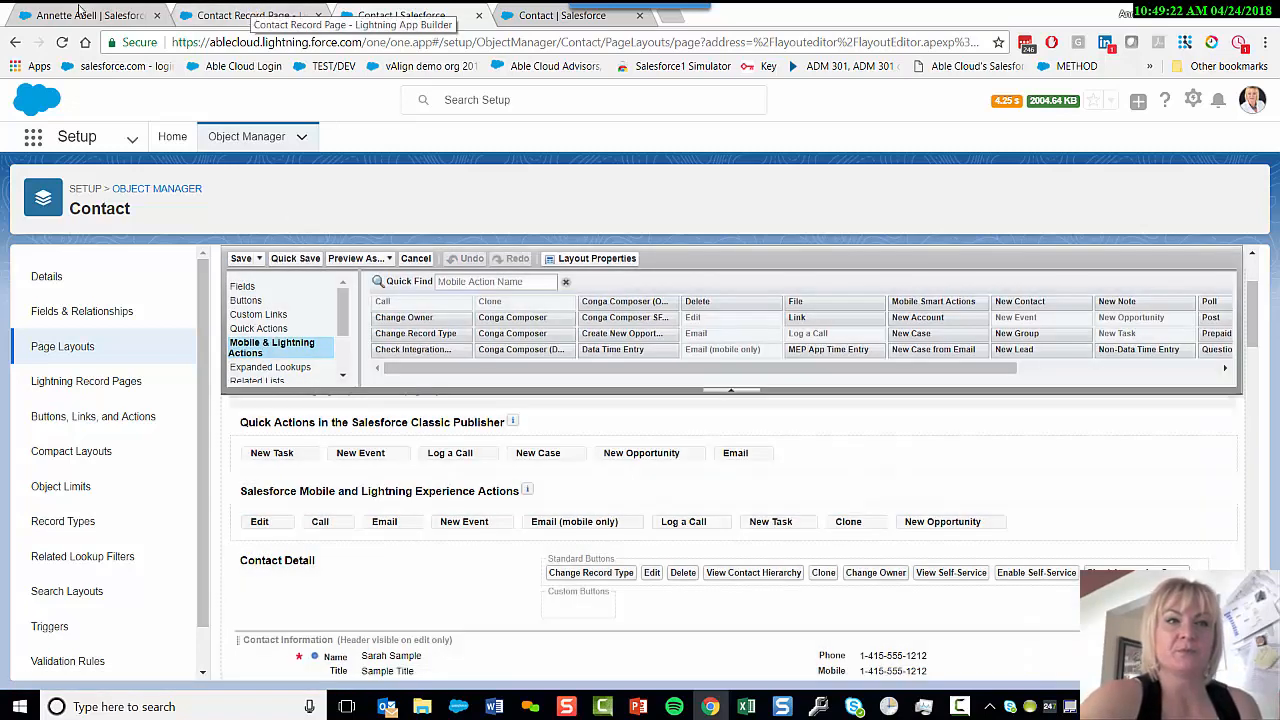
Return to the contact record and reload it to check the order of its activity tabs.
click(80, 16)
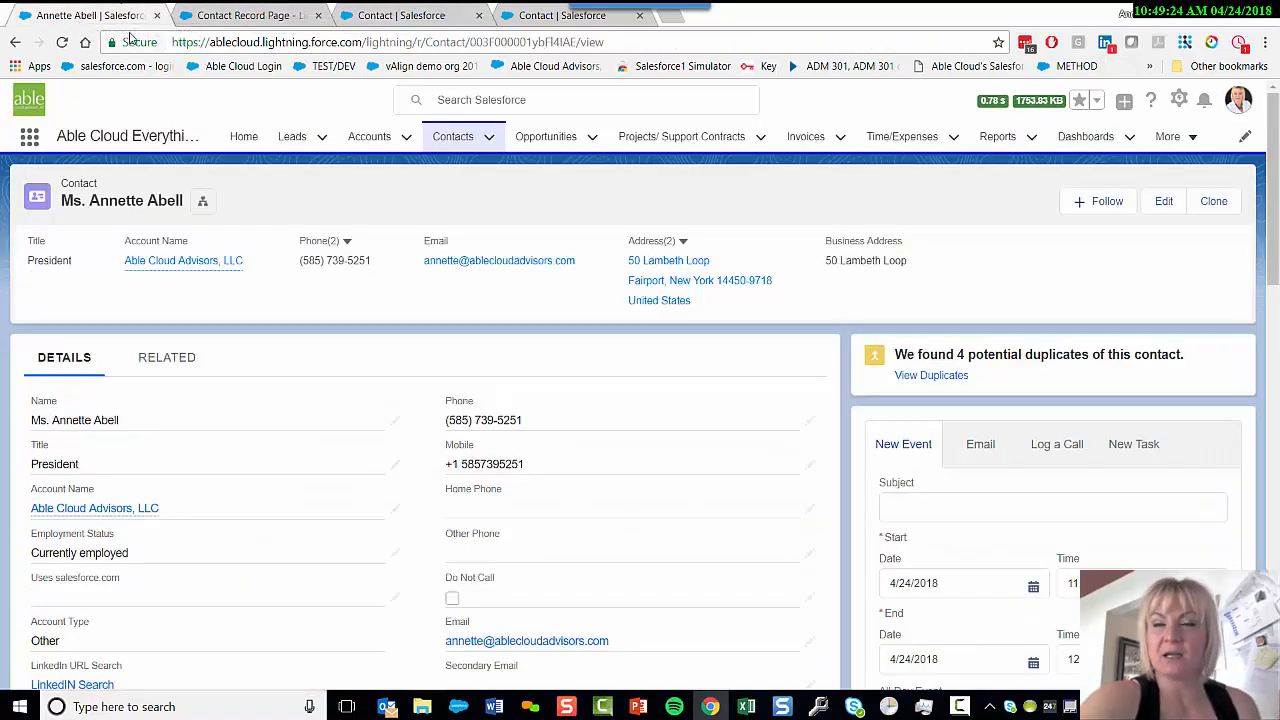
right_click(1047, 271)
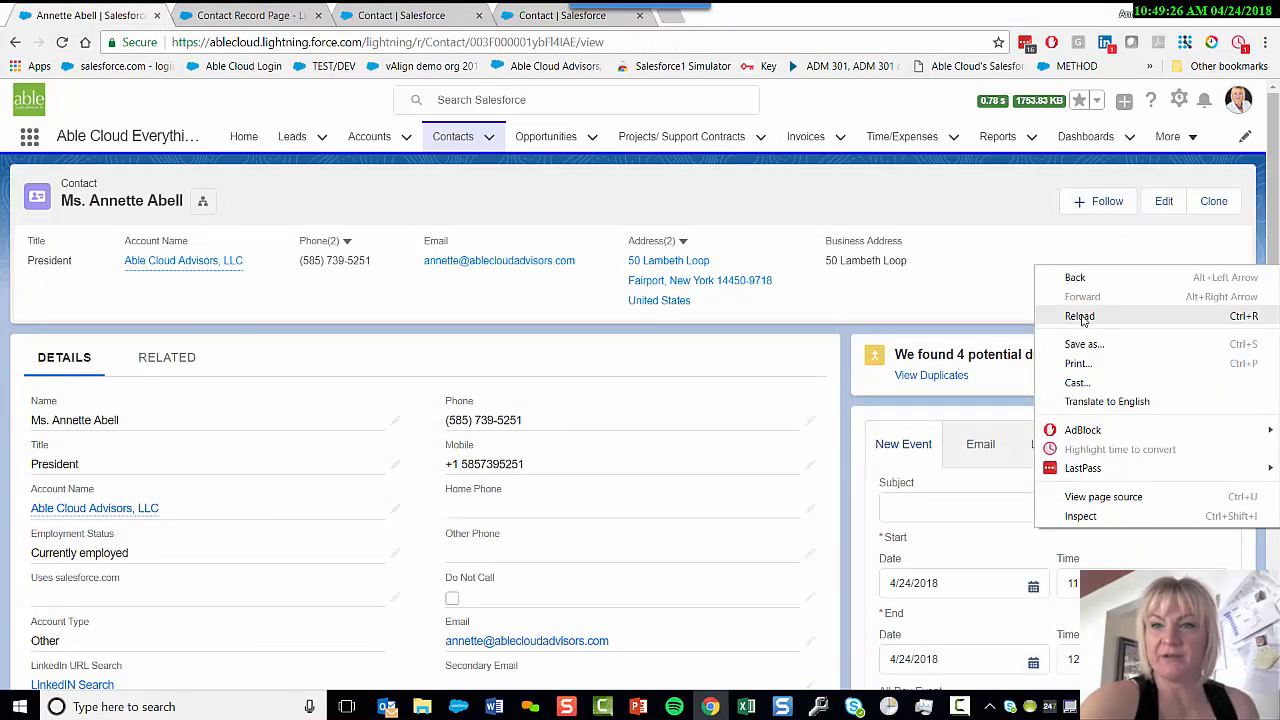
click(1076, 316)
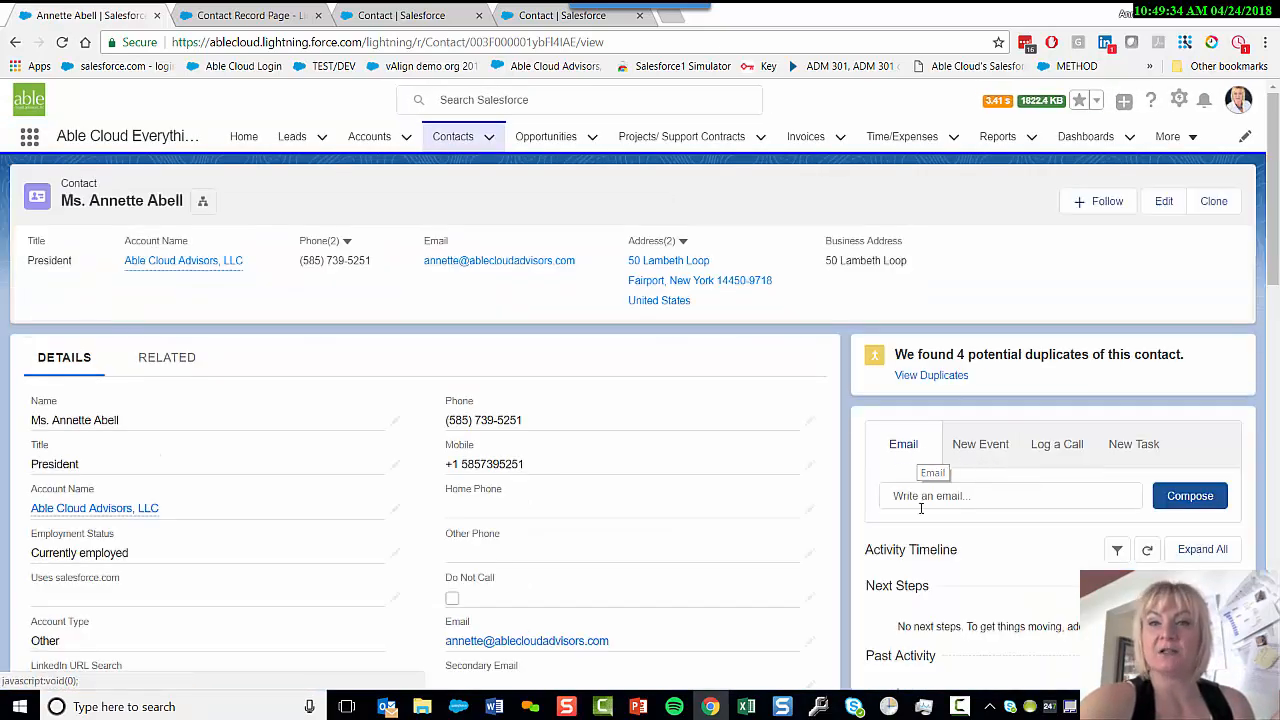
Open the email composer on the contact record, pop it out to the docked view and maximize it.
scroll(925, 502, down, 3)
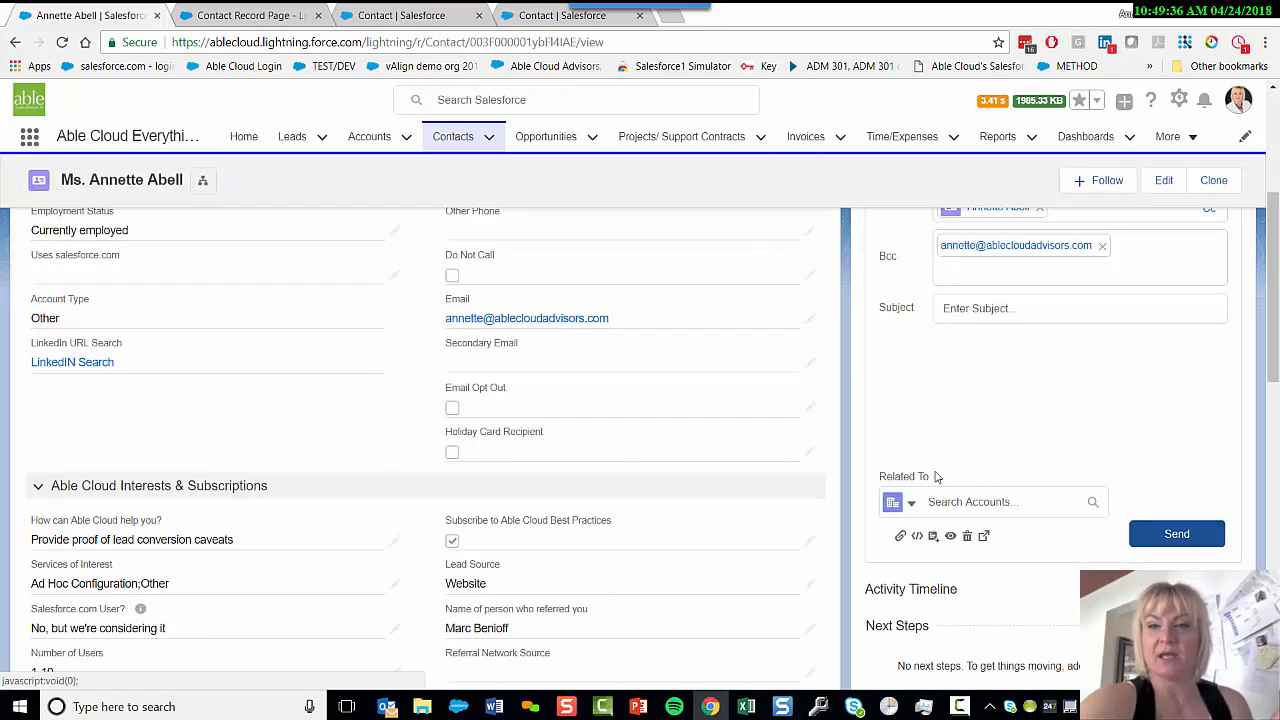
scroll(955, 410, up, 2)
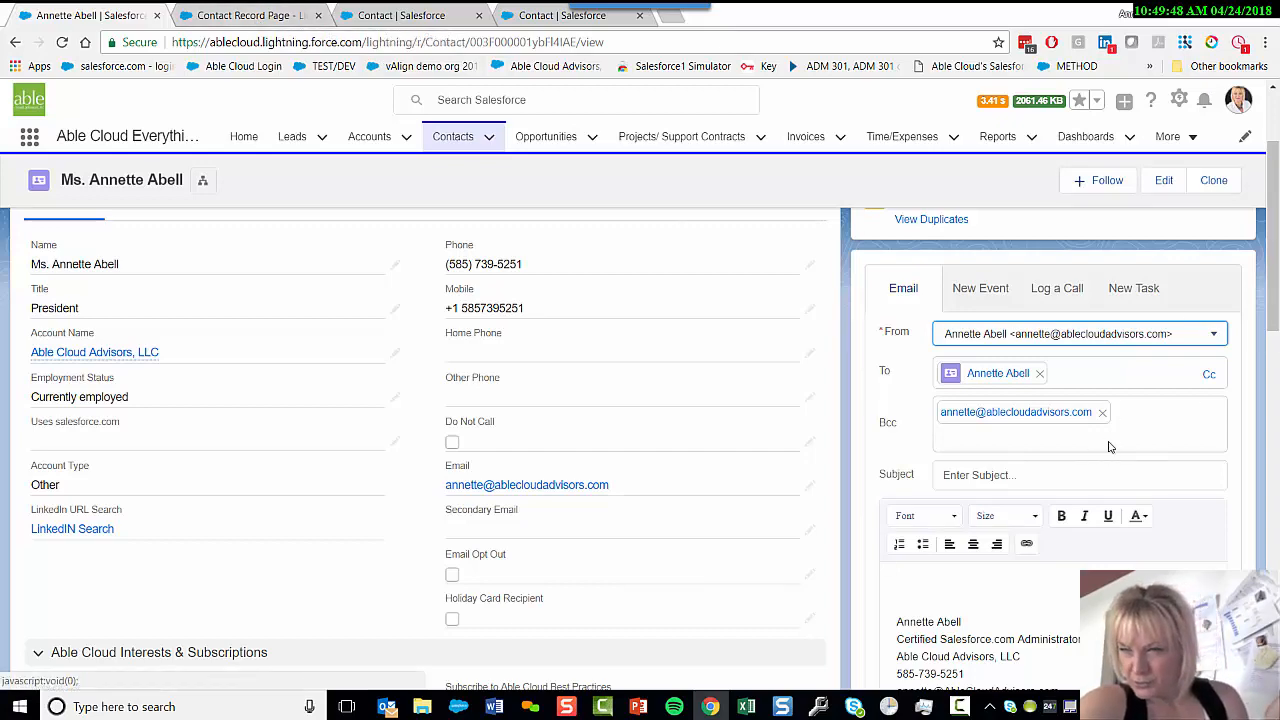
scroll(1109, 442, down, 3)
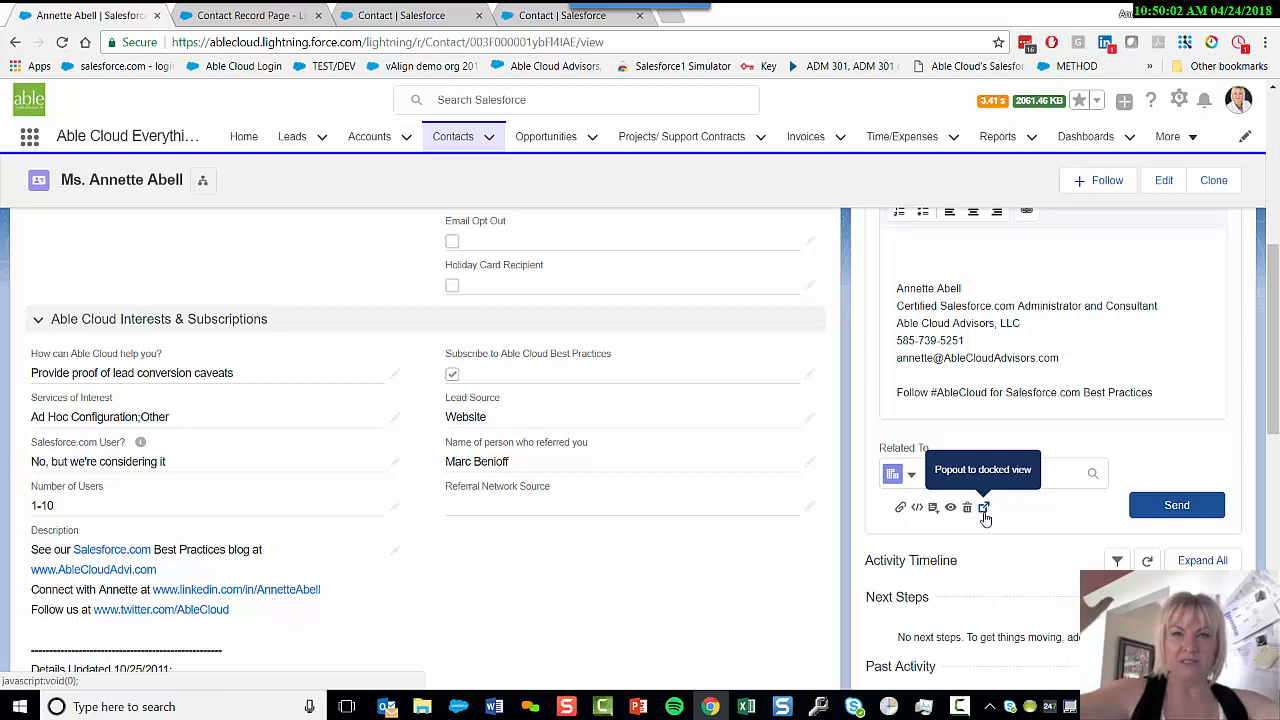
click(984, 508)
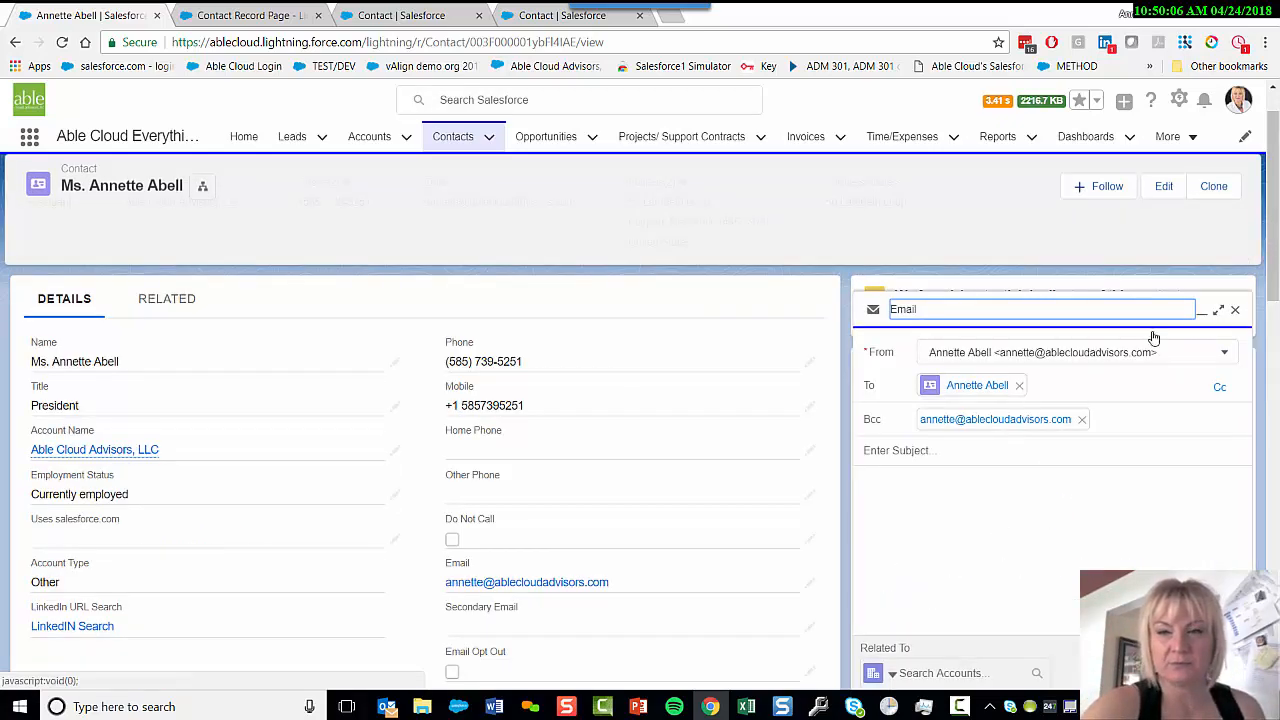
click(1217, 310)
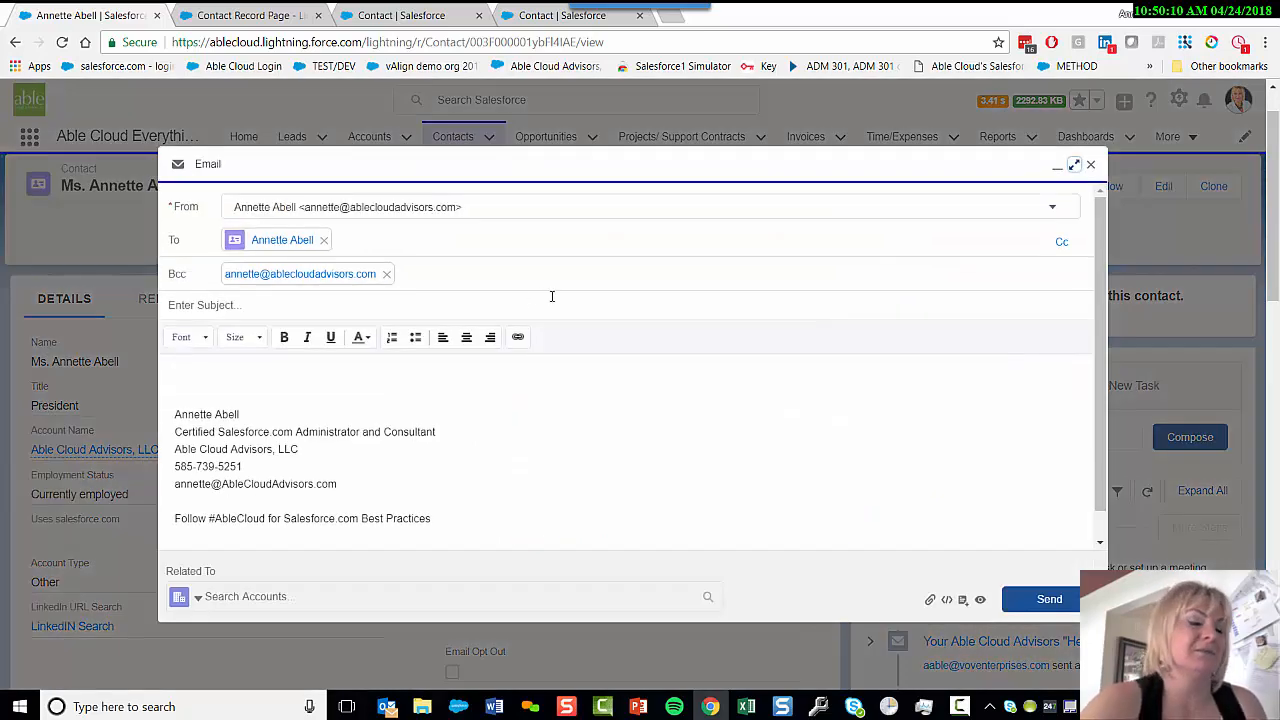
Close the email composer and start a new action under the Contact object's Buttons, Links, and Actions in Setup.
click(1091, 164)
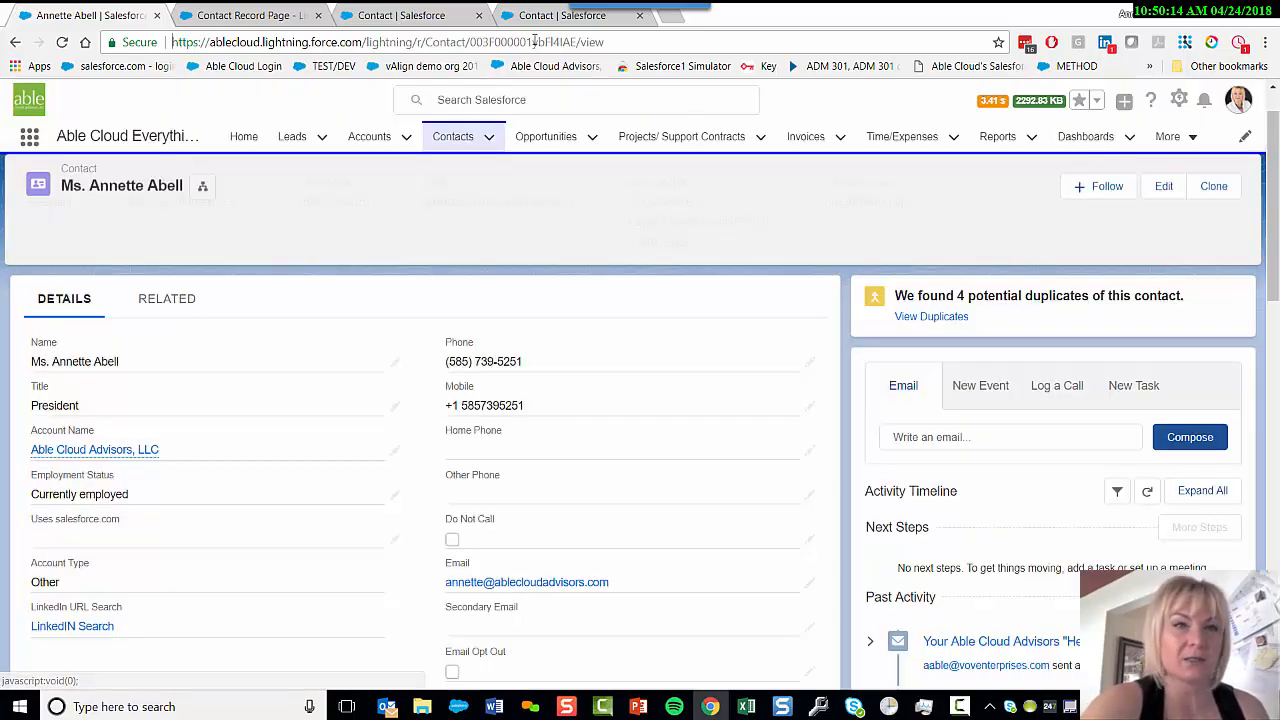
right_click(649, 43)
click(540, 16)
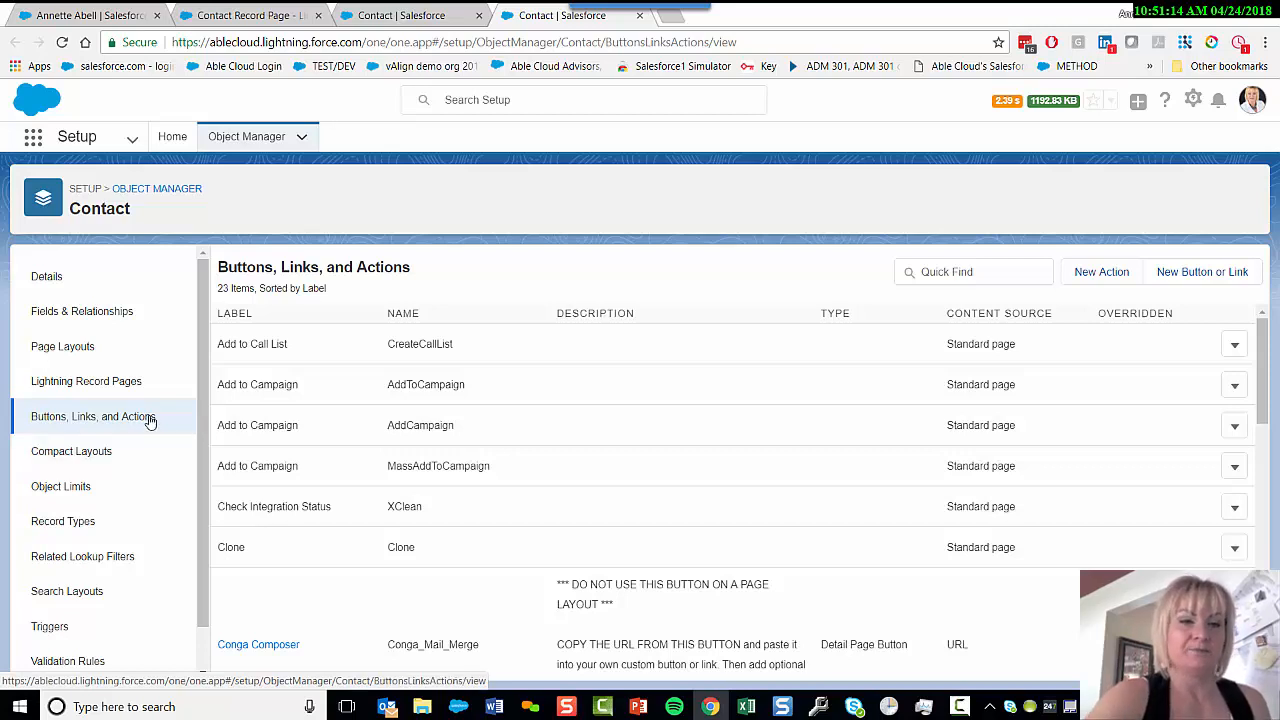
click(150, 420)
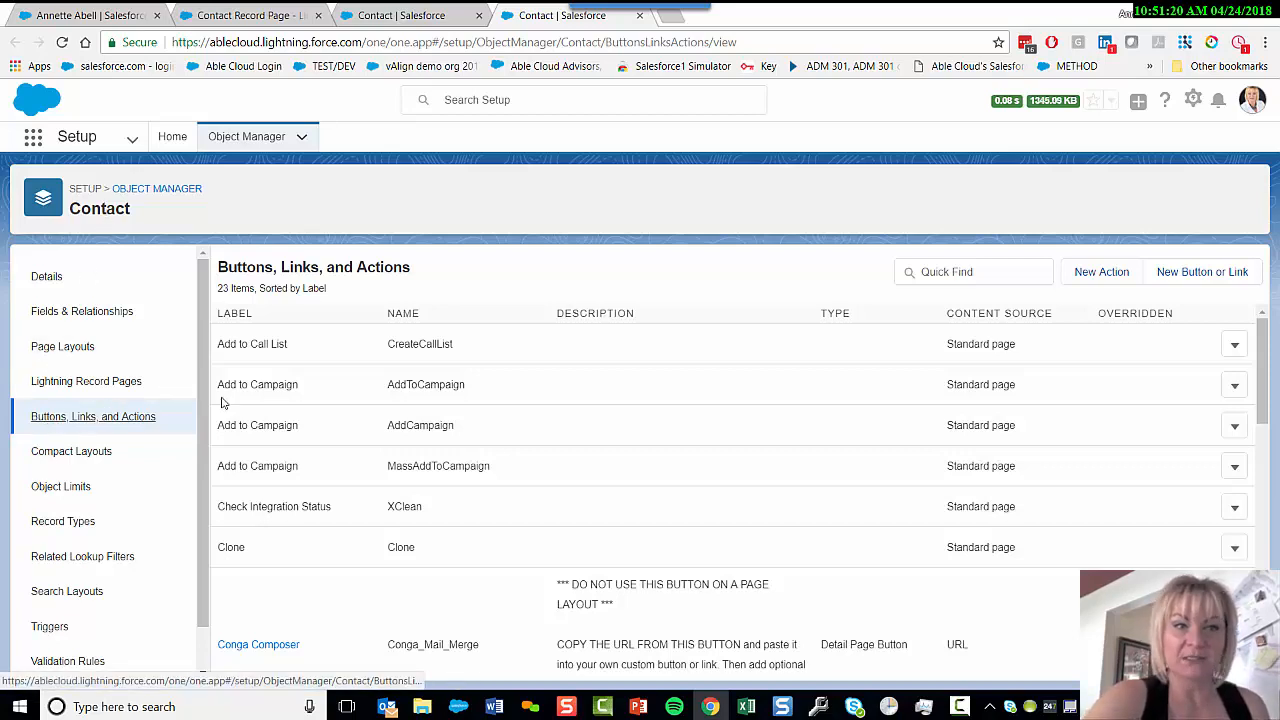
click(1101, 272)
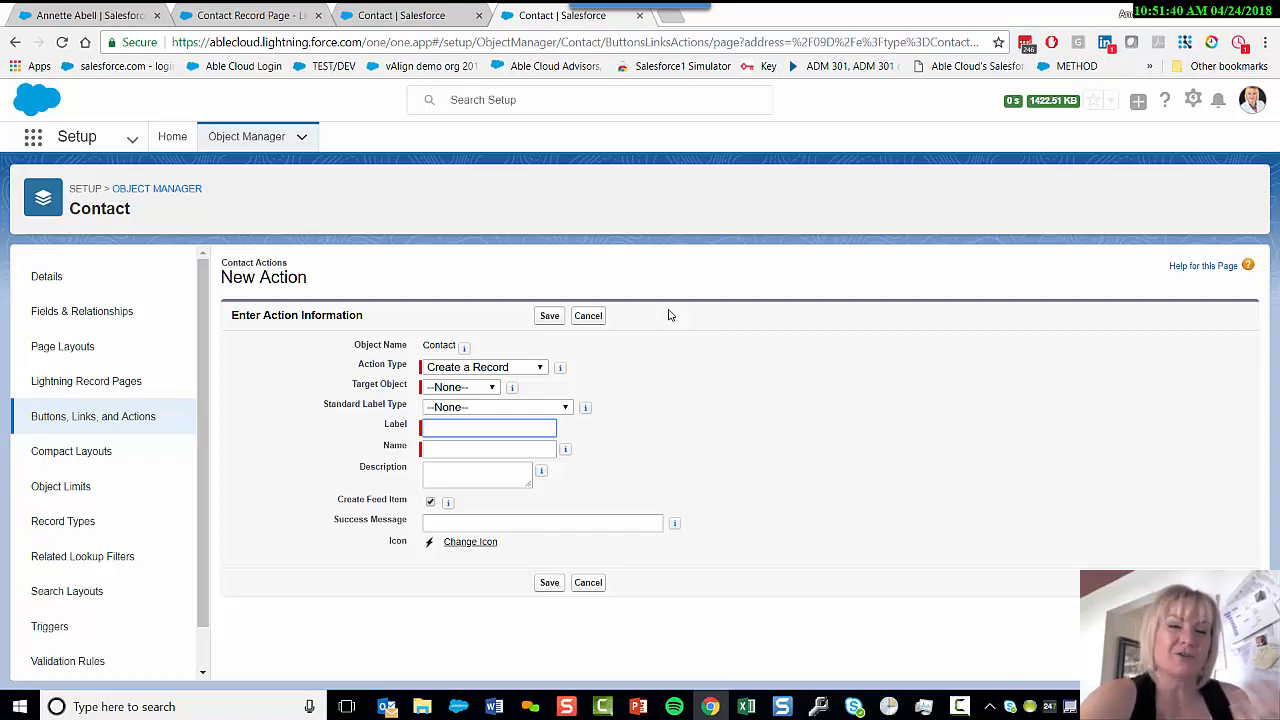
Review the available action types and set the new contact action's type to Log a Call.
click(503, 370)
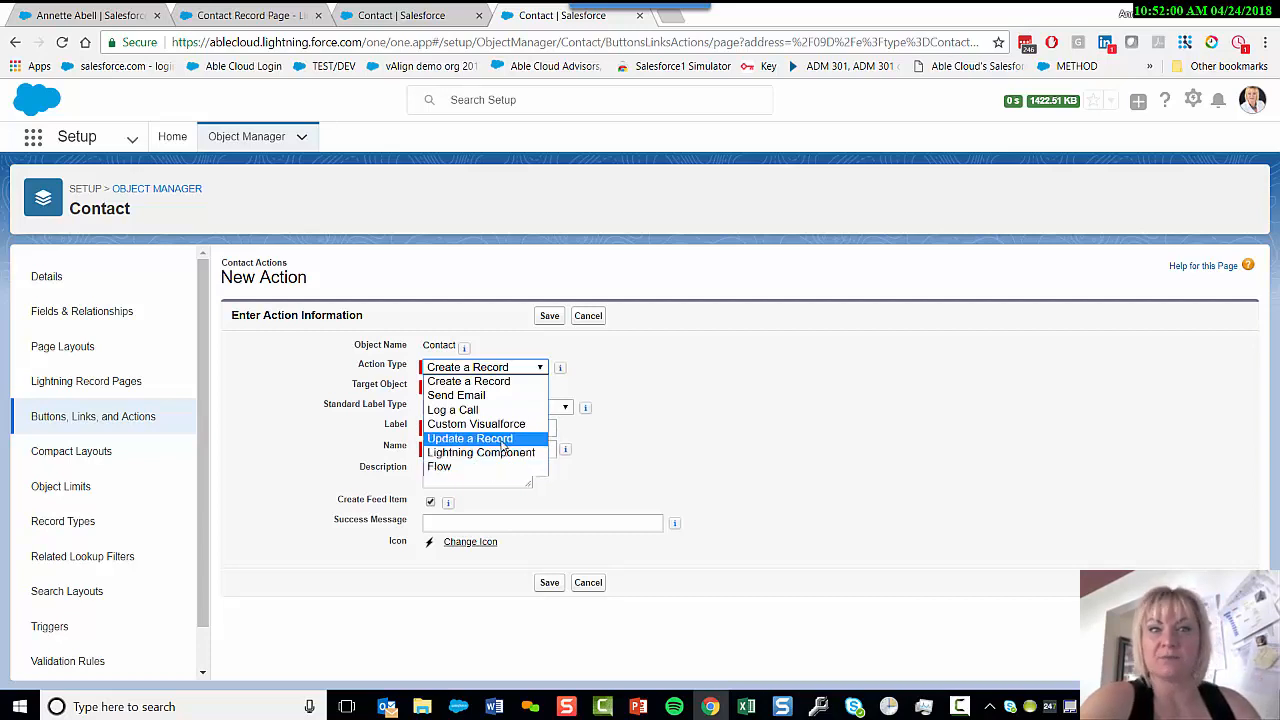
click(760, 382)
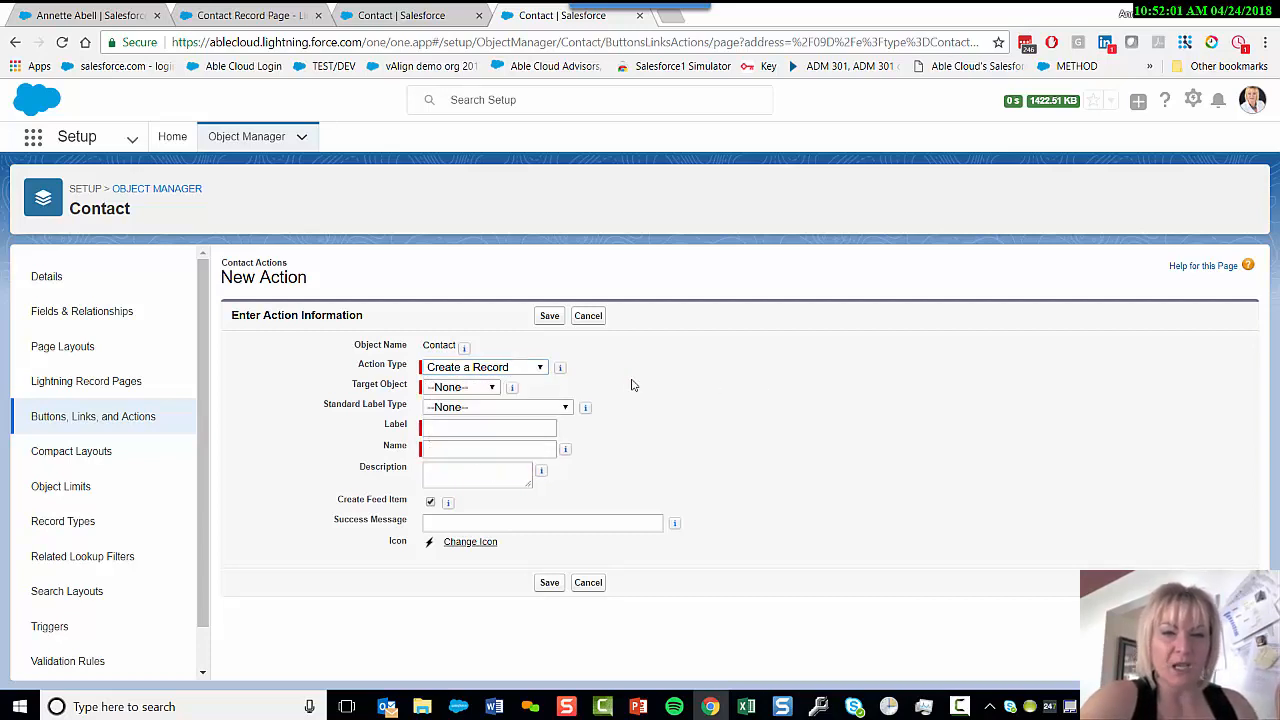
click(534, 372)
click(503, 409)
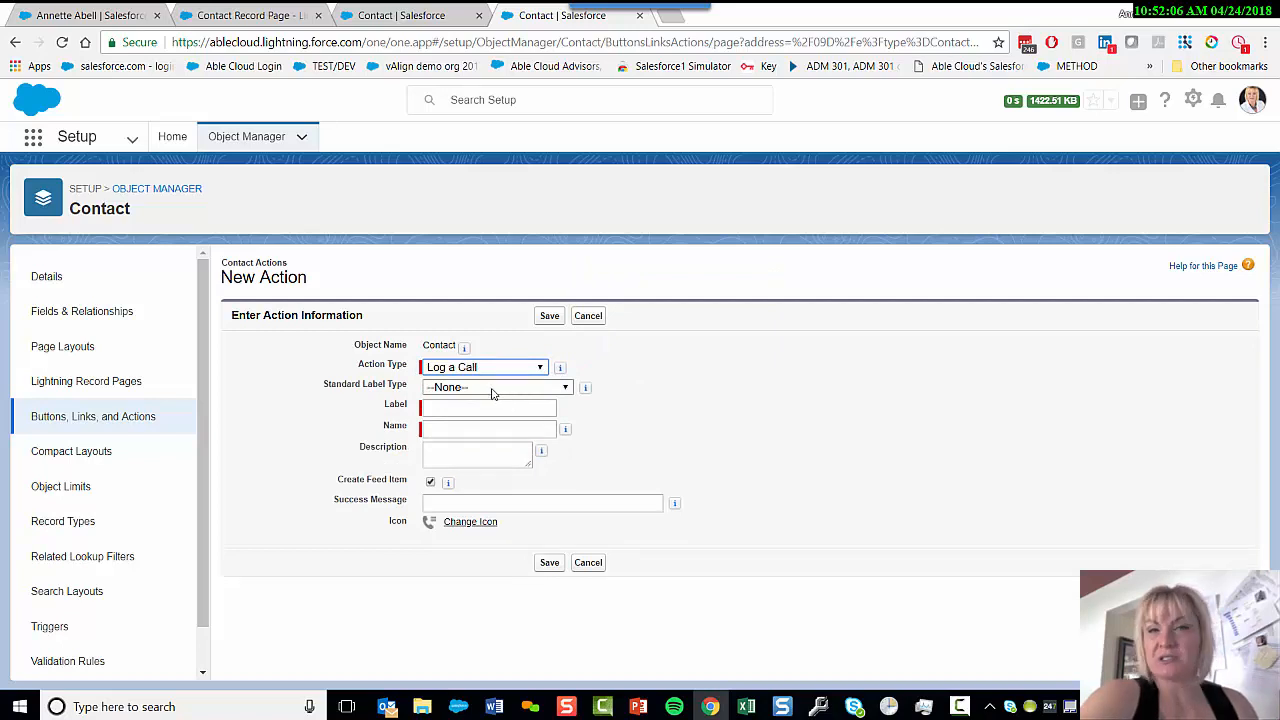
Review the standard label types, leave the choice at None, and label the action "Record Completed Task" with the matching name Record_Completed_Task.
click(491, 390)
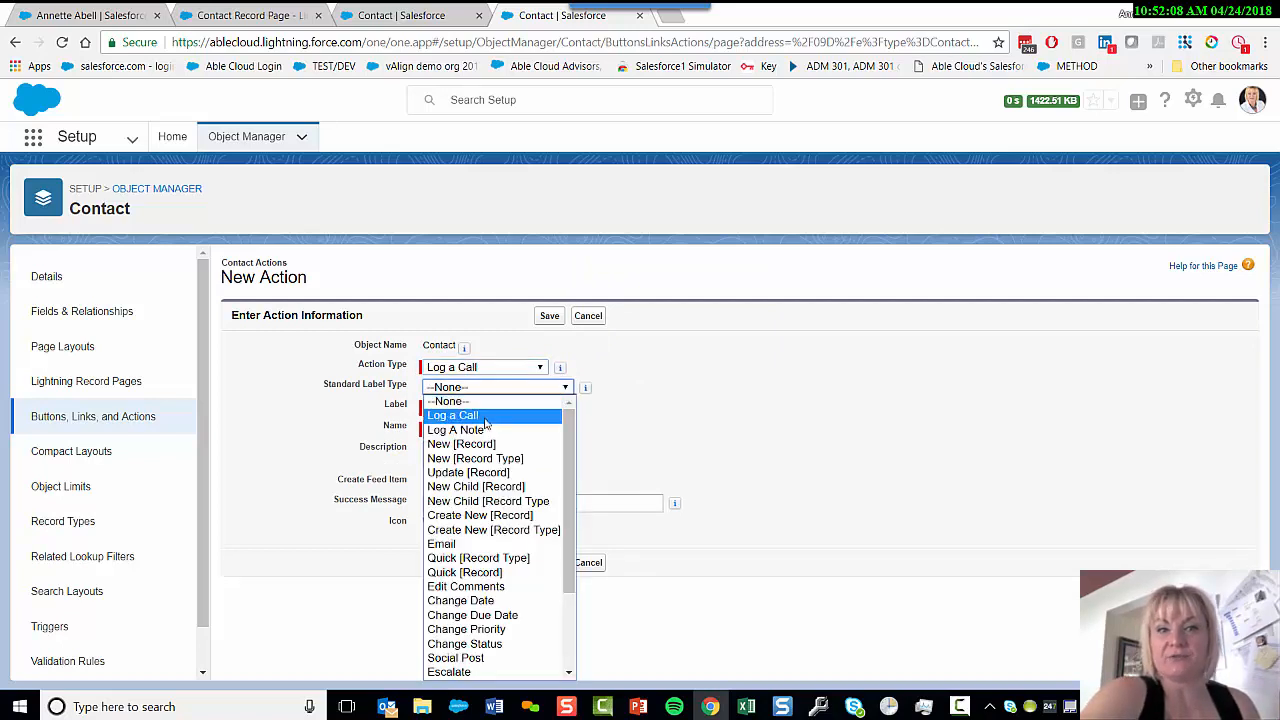
click(715, 382)
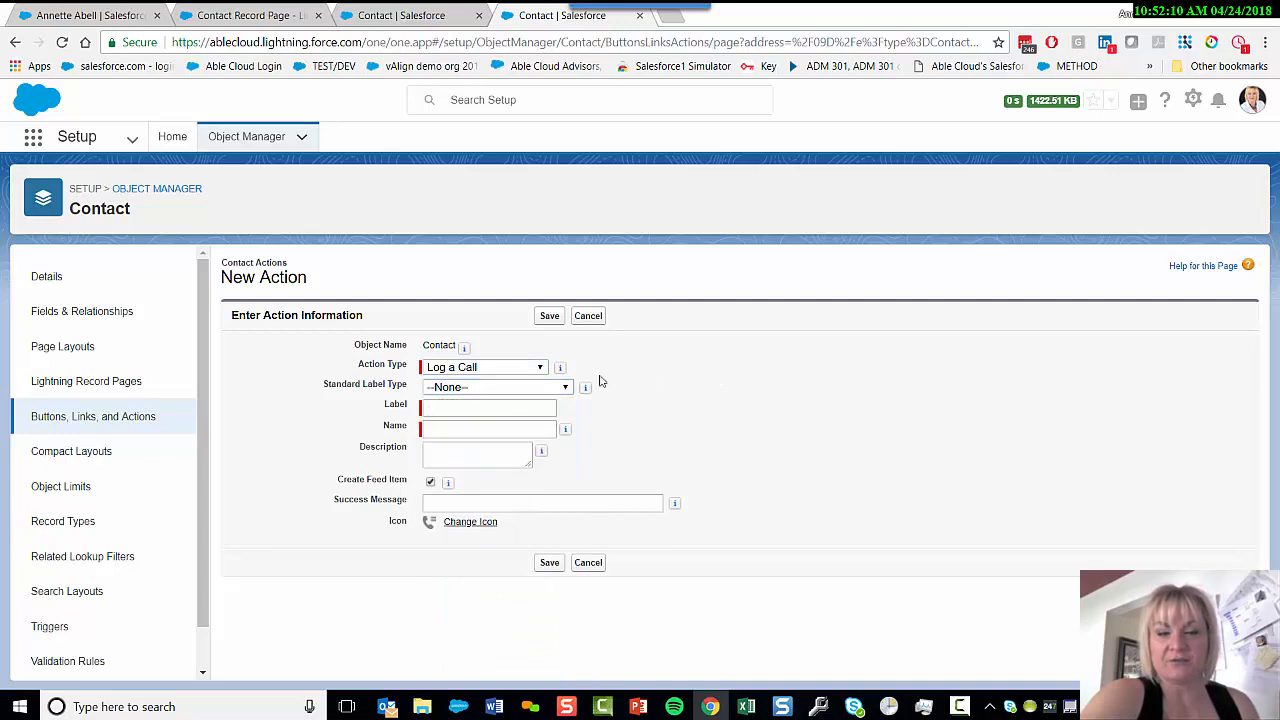
mouse_move(588, 384)
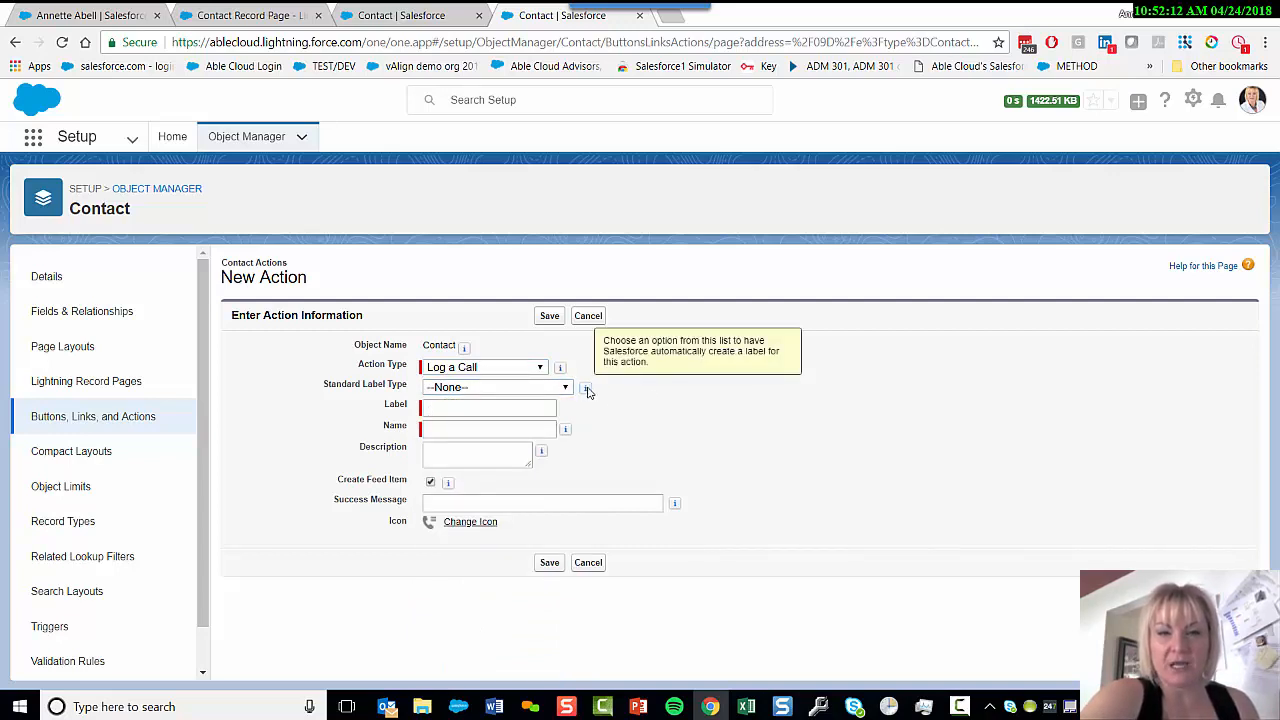
click(513, 405)
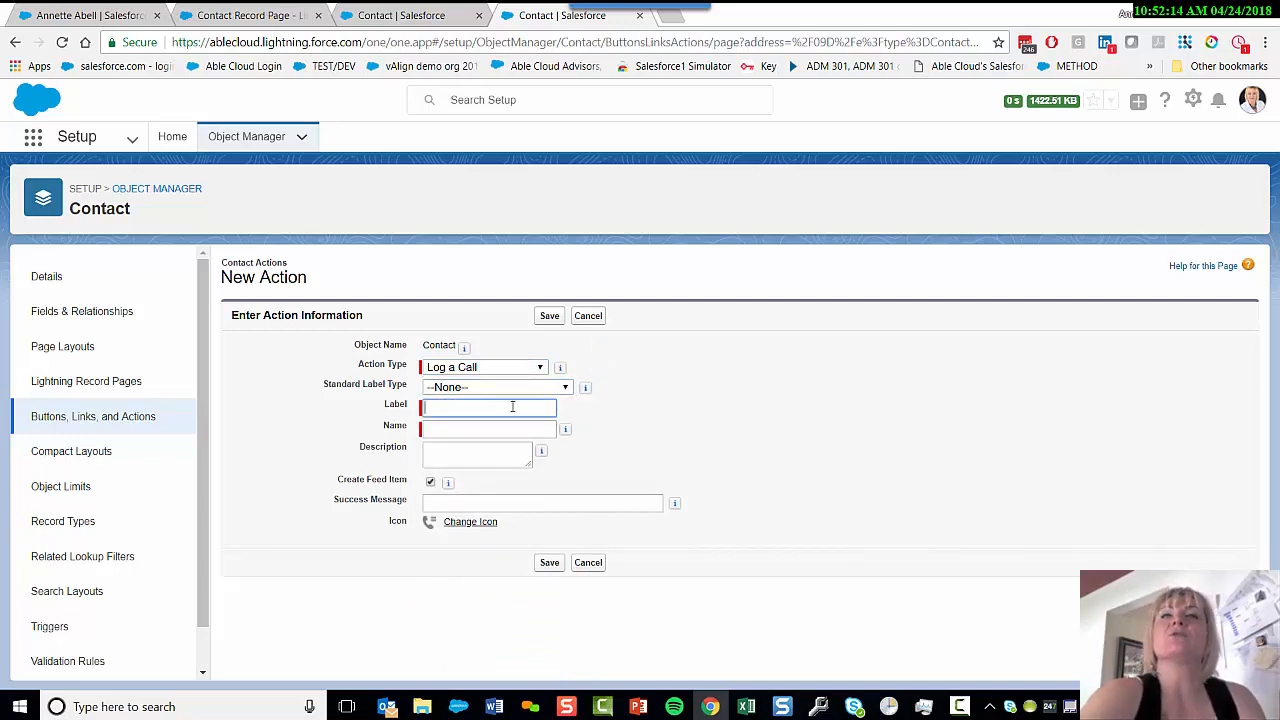
text(Re)
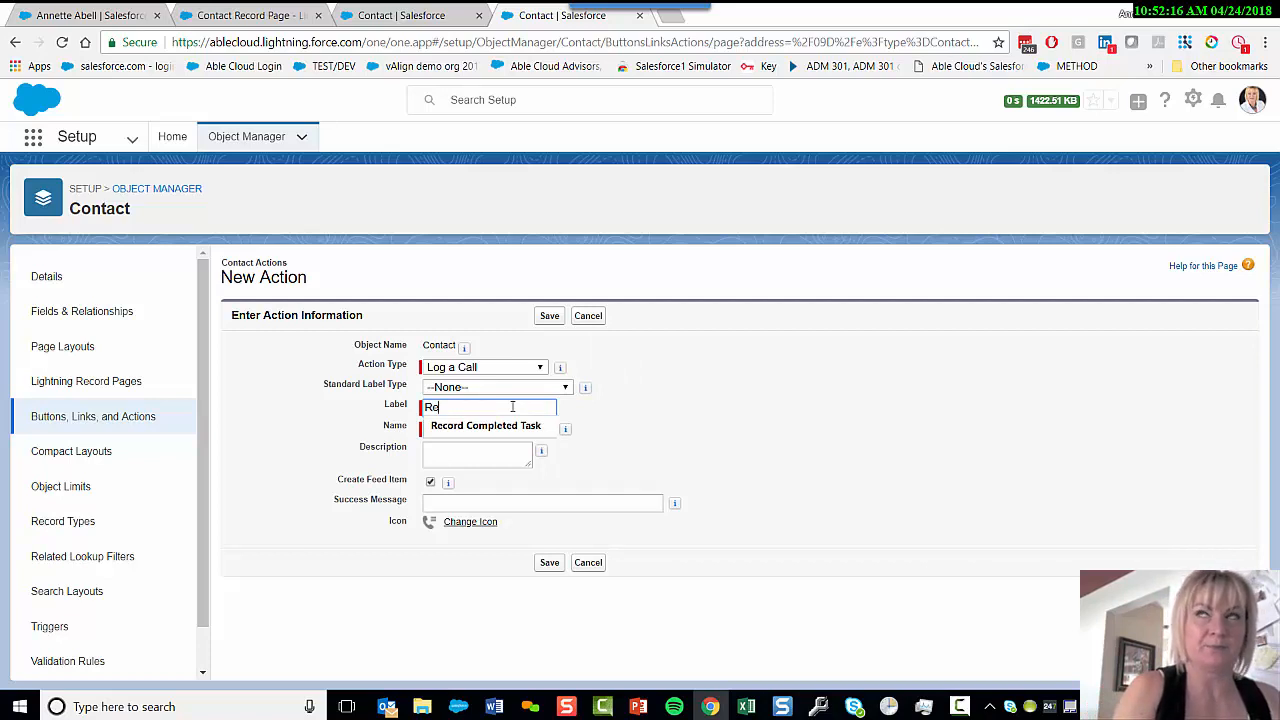
text(cord)
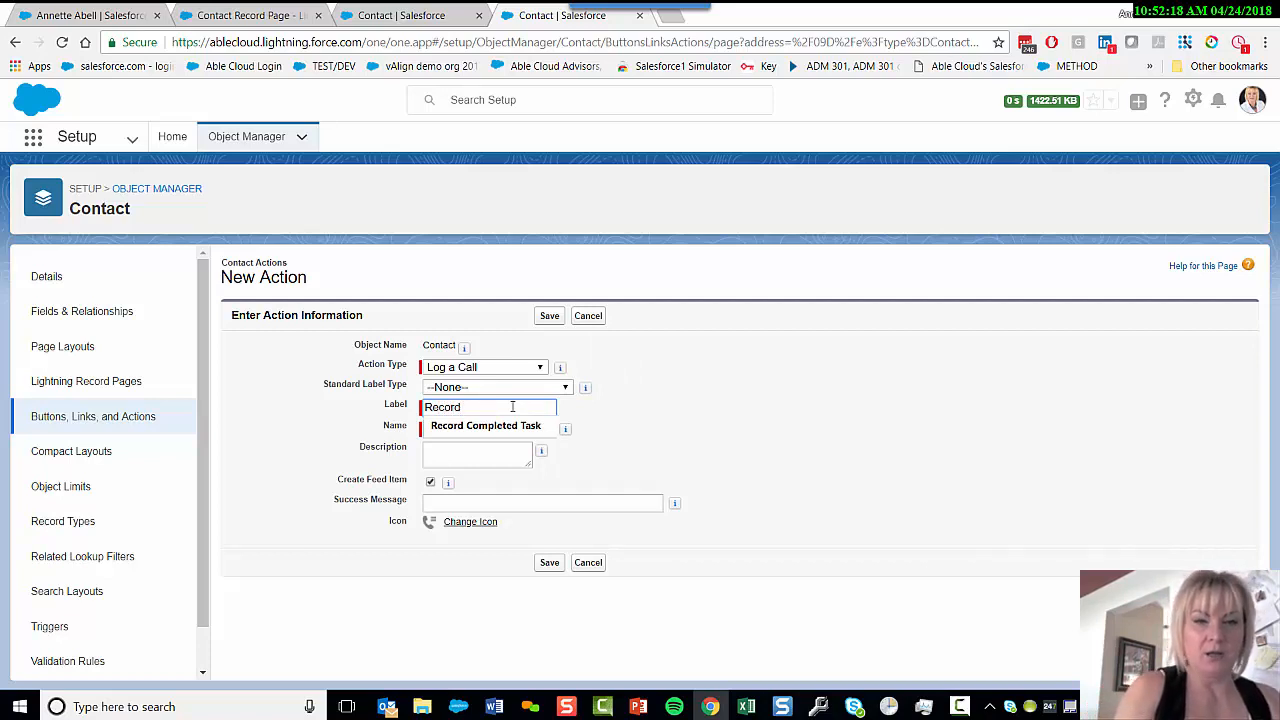
key(Down)
key(Return)
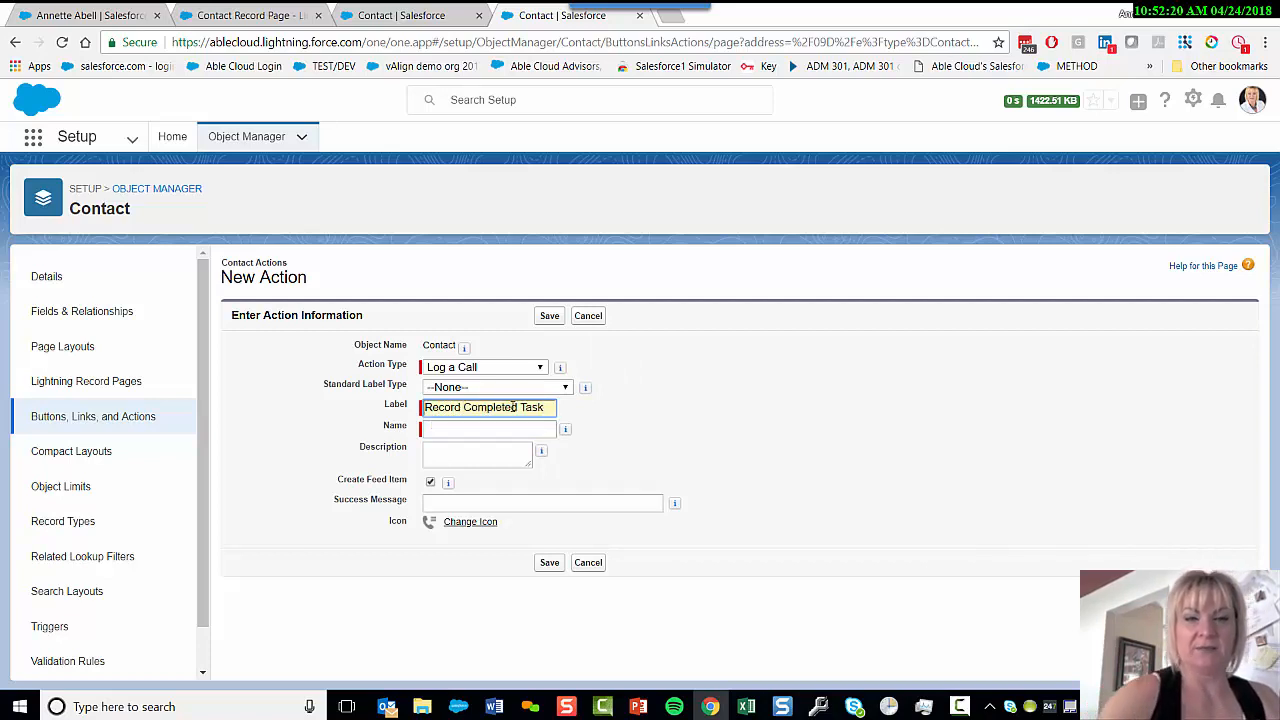
key(Tab)
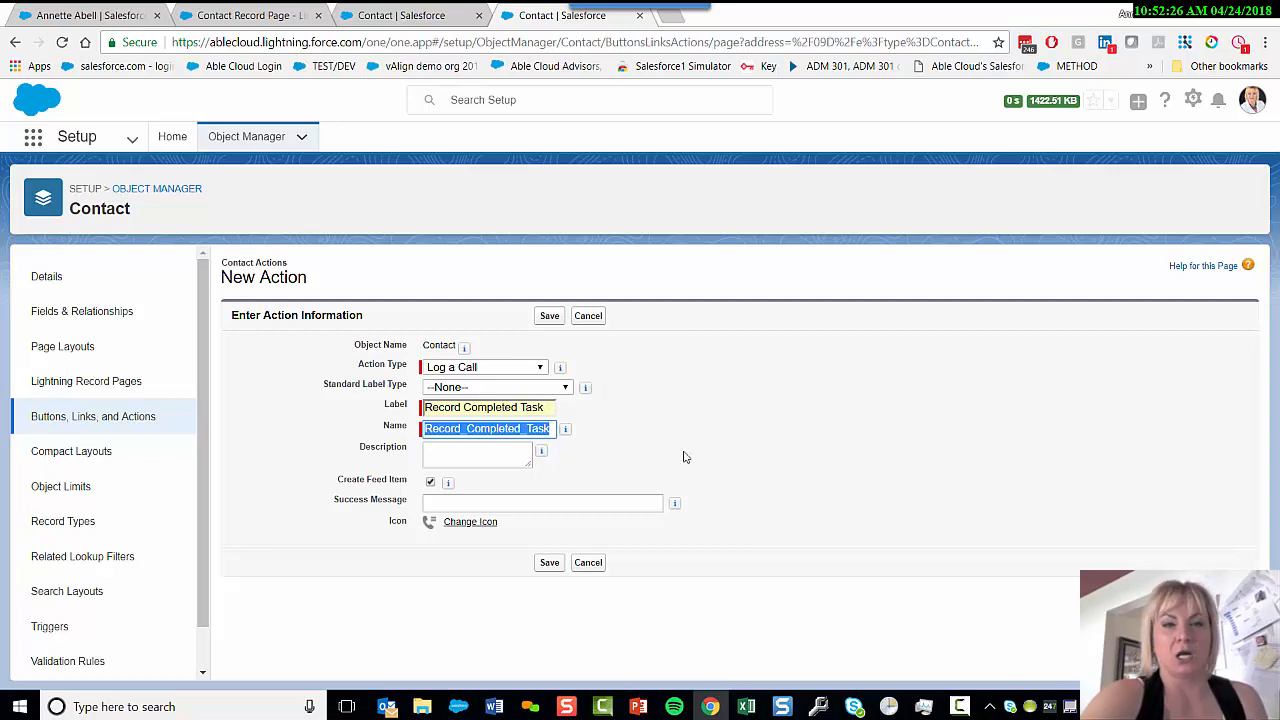
Set the action's success message to "You have successfully created a Activity History record" and save the action.
click(514, 455)
click(512, 500)
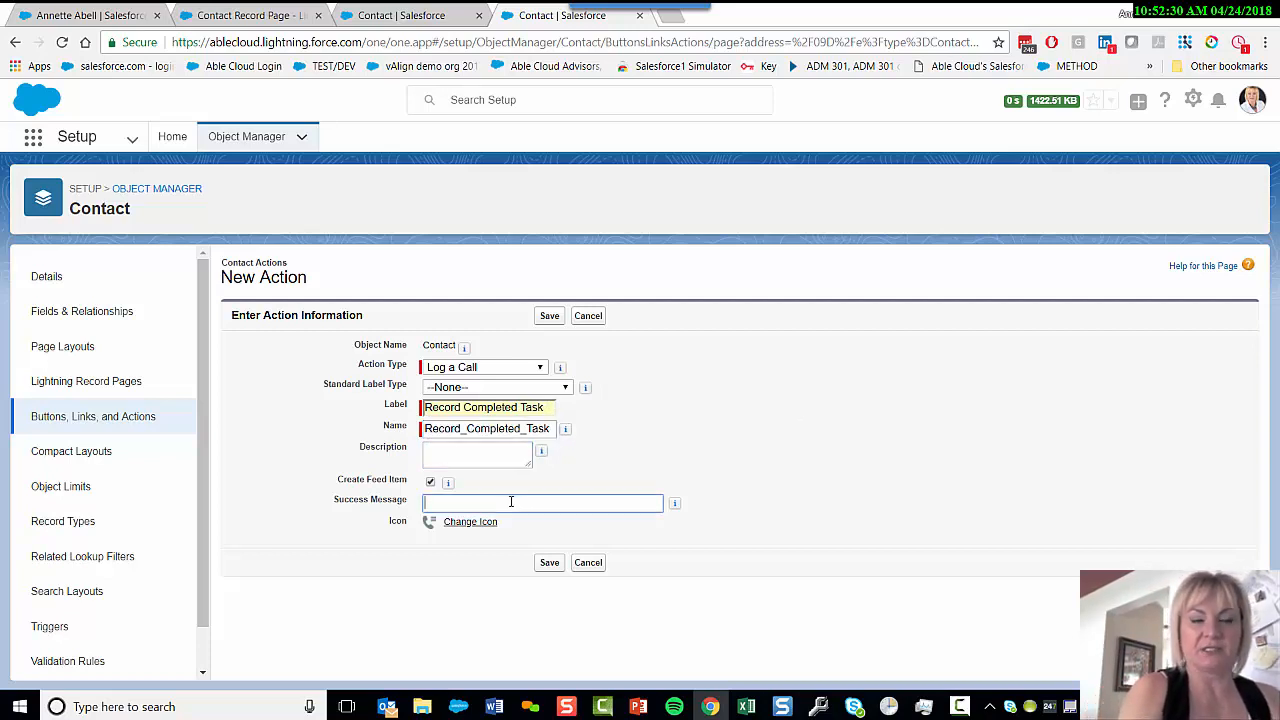
text(You h)
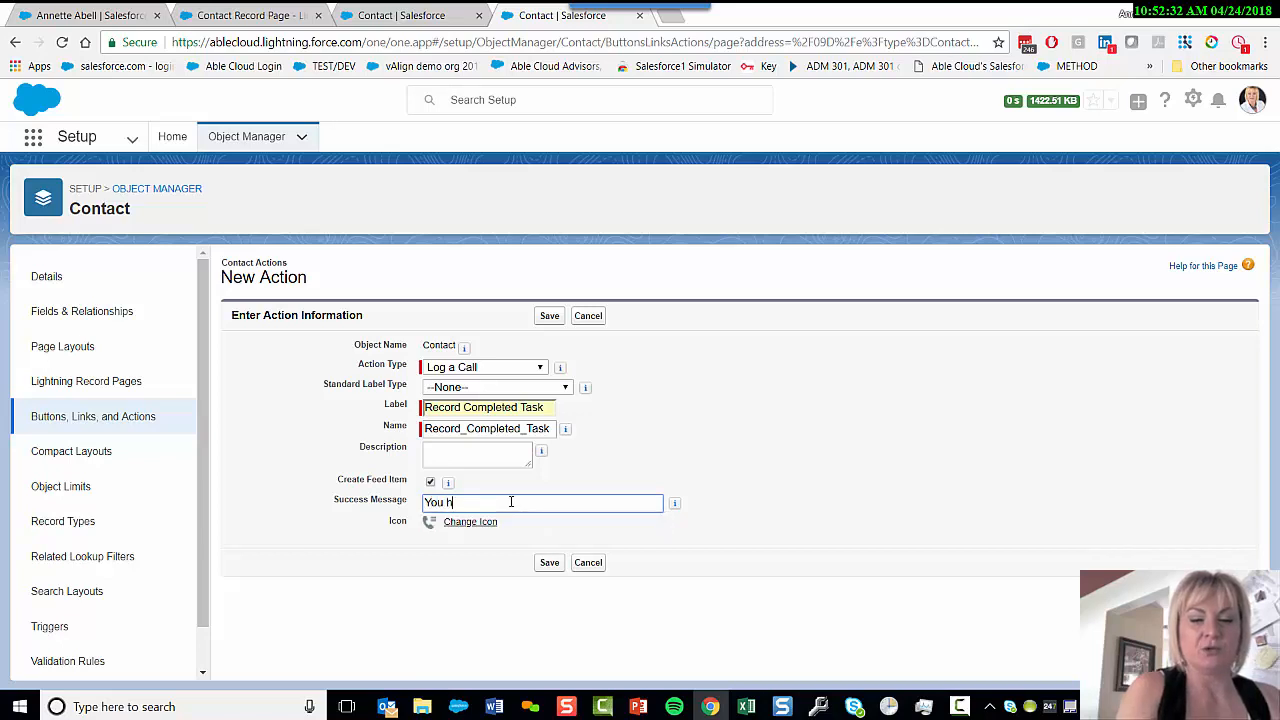
text(ave successfully c)
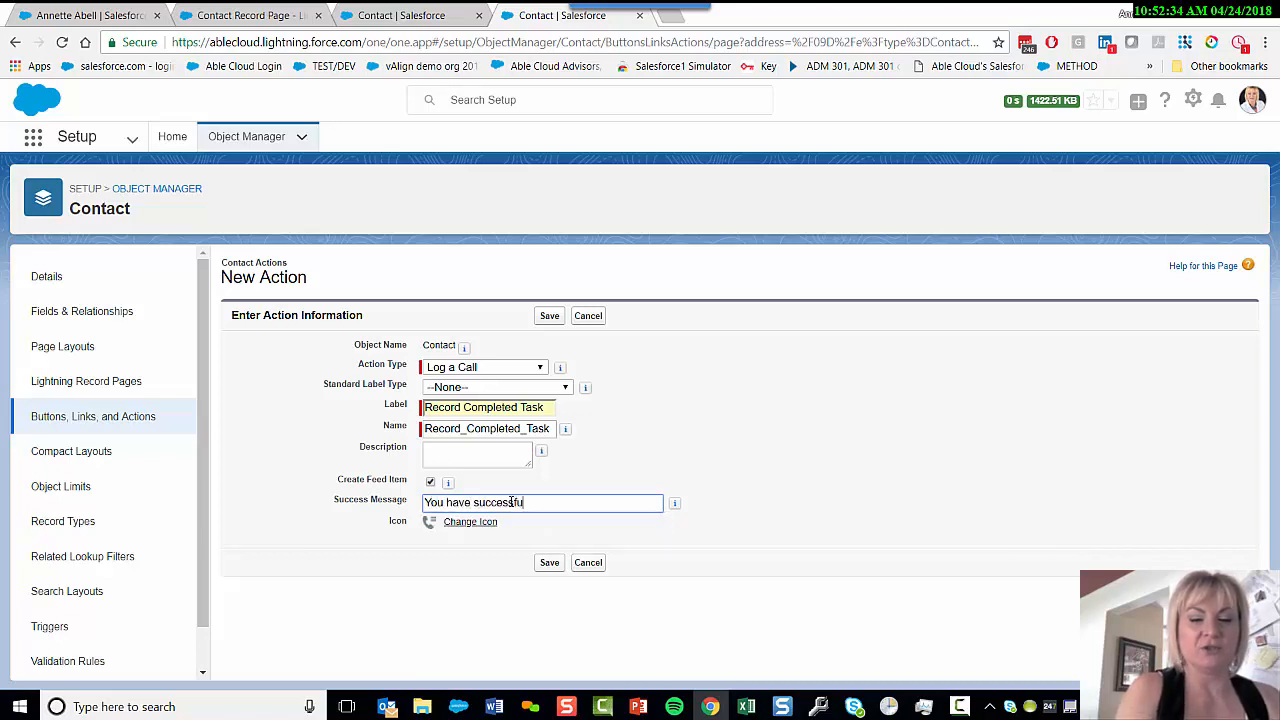
text(reated )
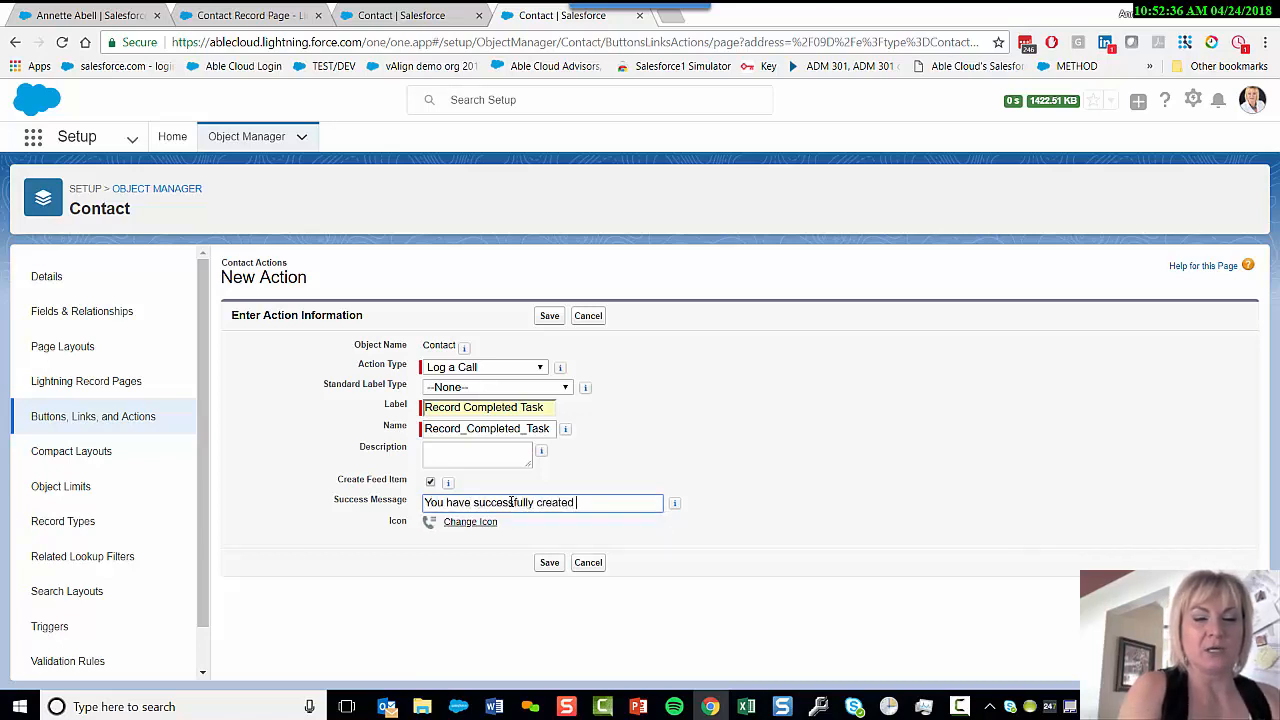
text(a )
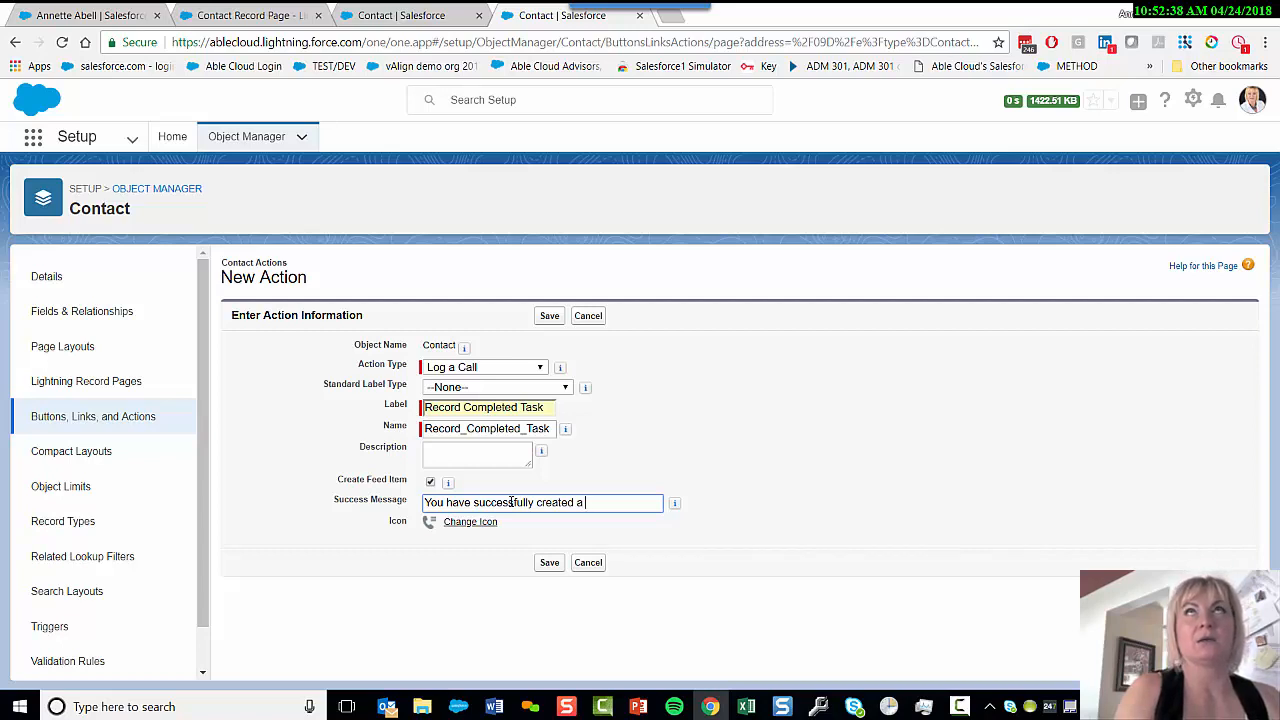
text(Activit)
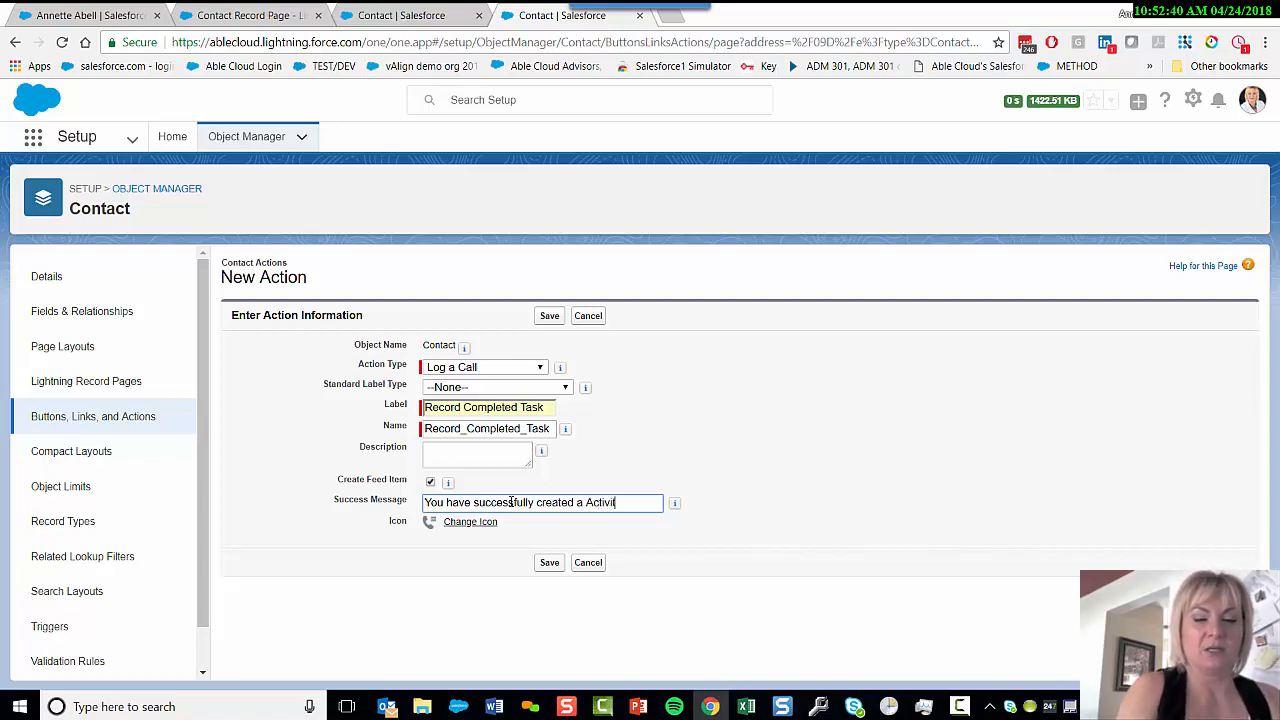
text(y iosrord)
key(BackSpace)
key(BackSpace)
key(BackSpace)
key(BackSpace)
key(BackSpace)
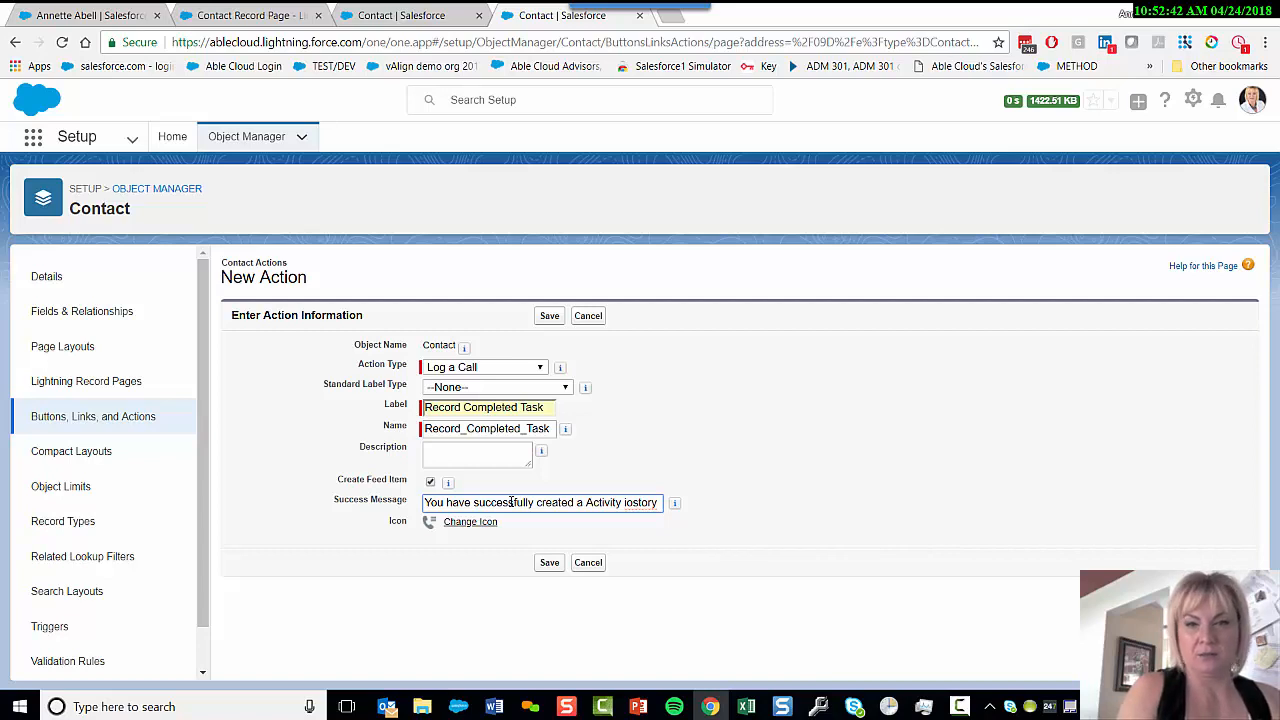
key(BackSpace)
key(BackSpace)
text(Hi)
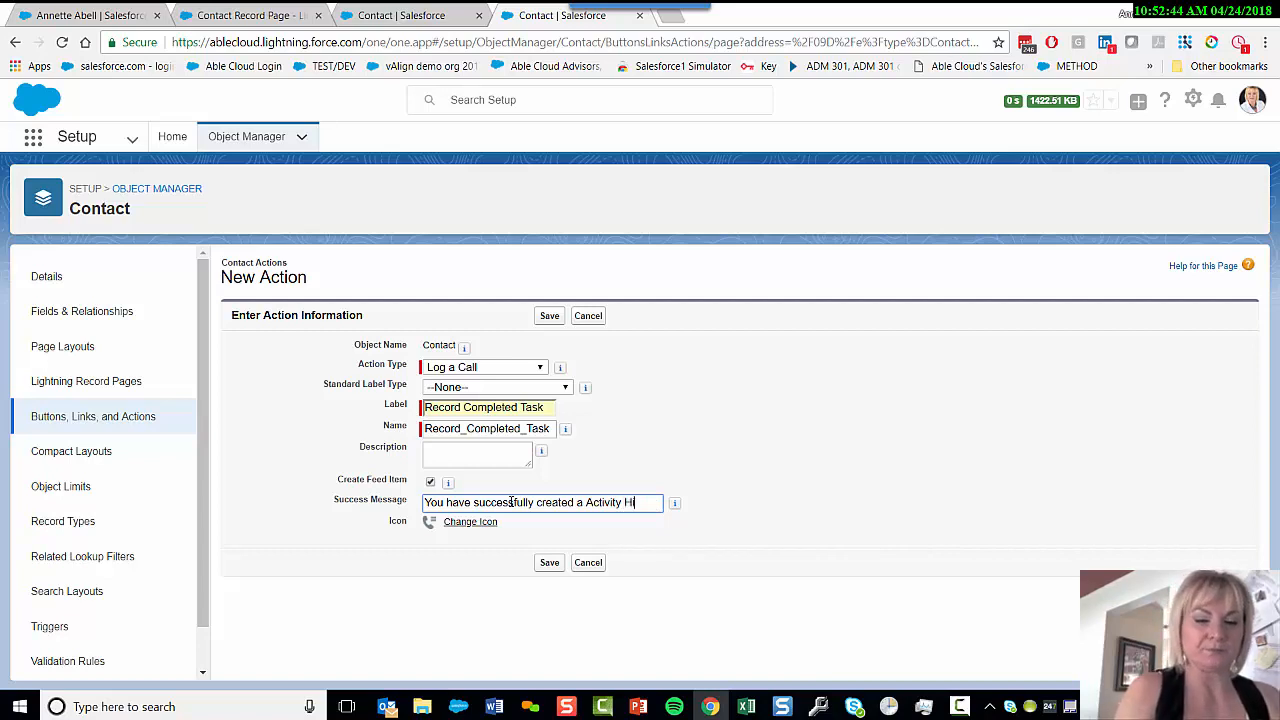
text(story record)
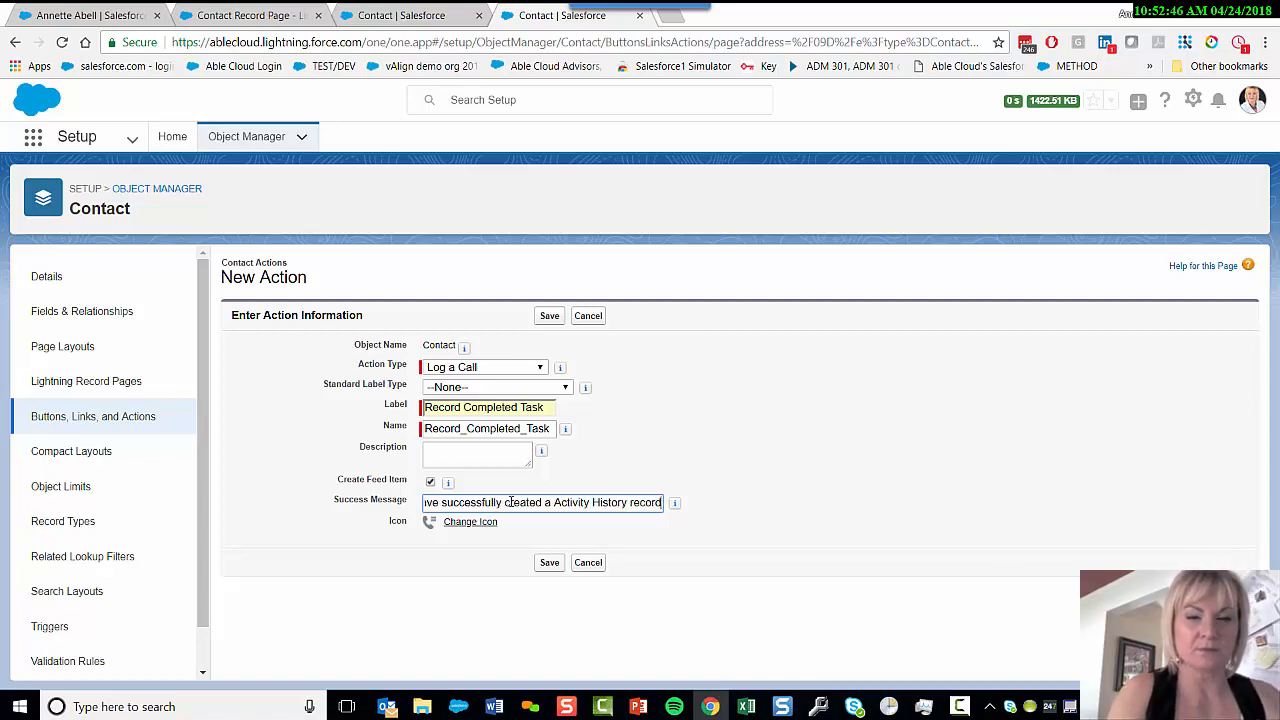
click(551, 562)
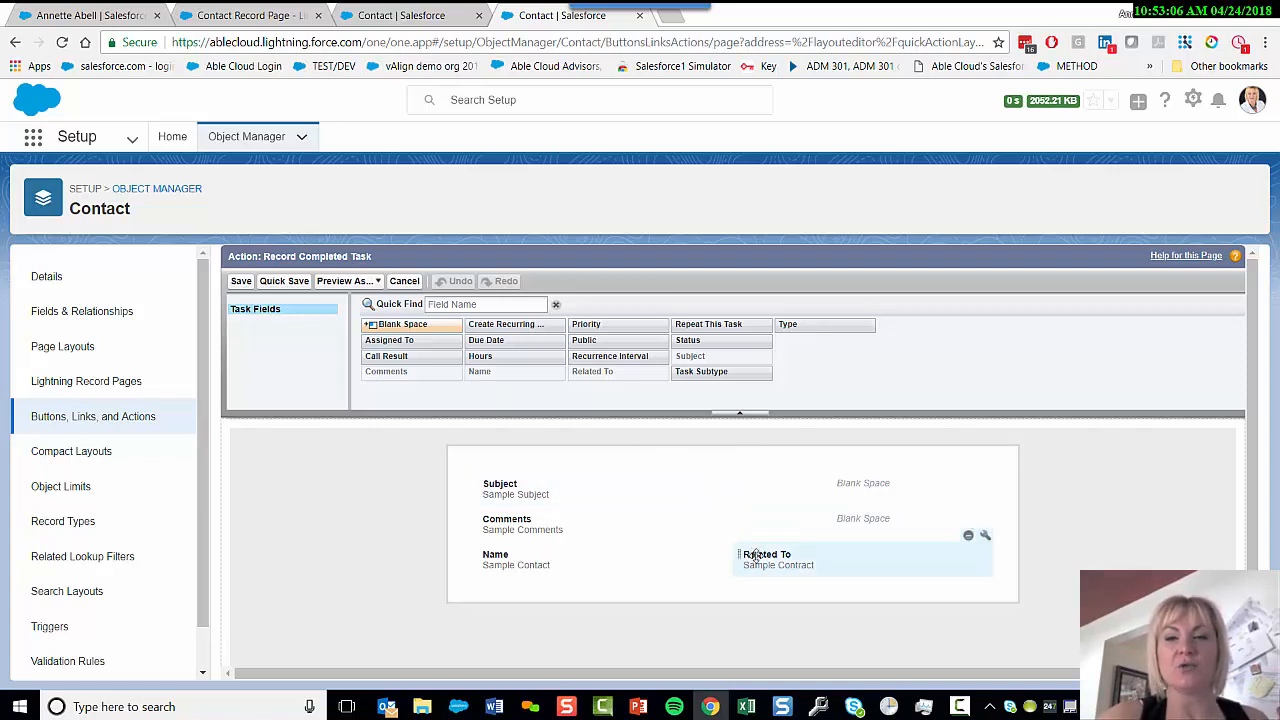
Move Related To directly below Name in the action layout and make the Name field required.
drag(752, 557, 556, 584)
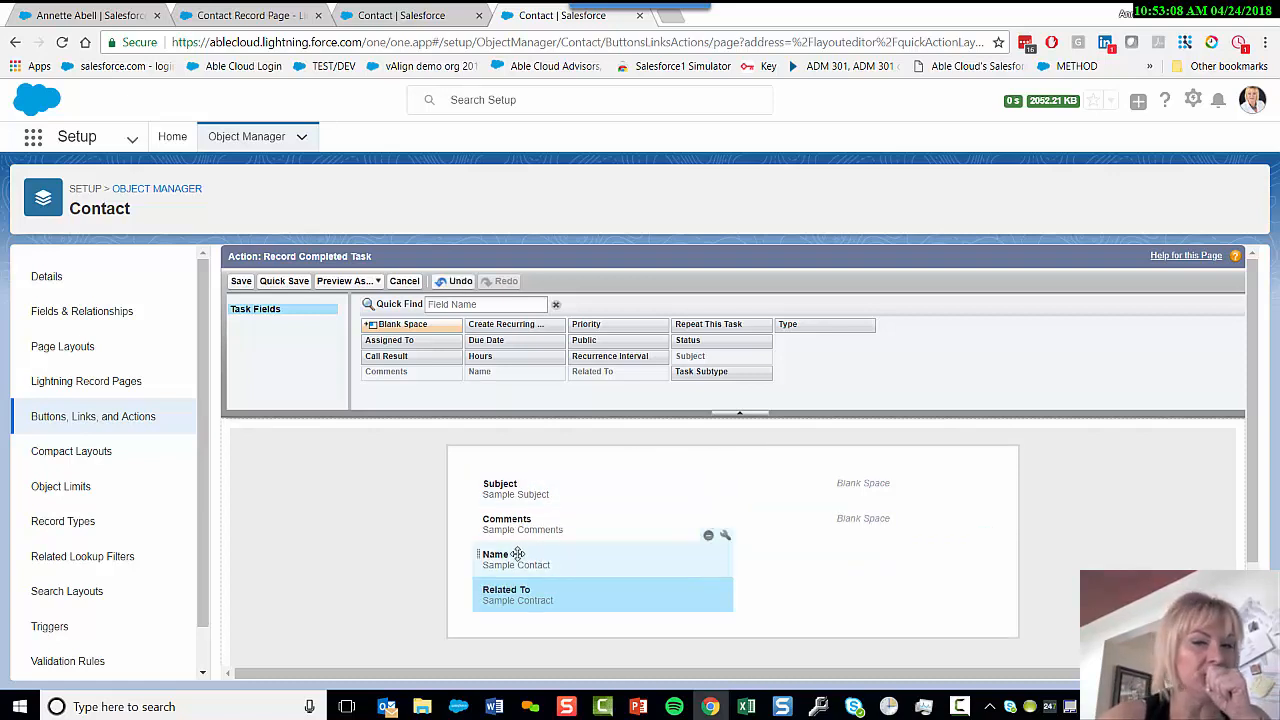
click(724, 537)
click(790, 464)
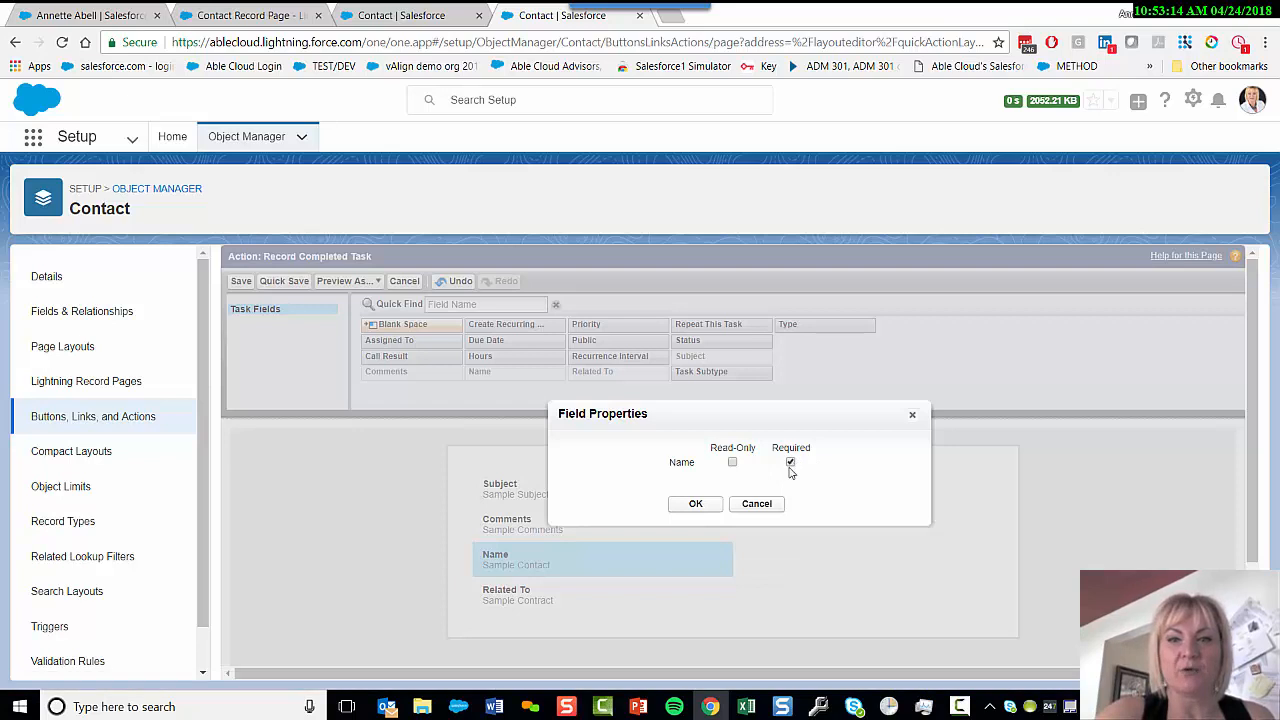
click(697, 507)
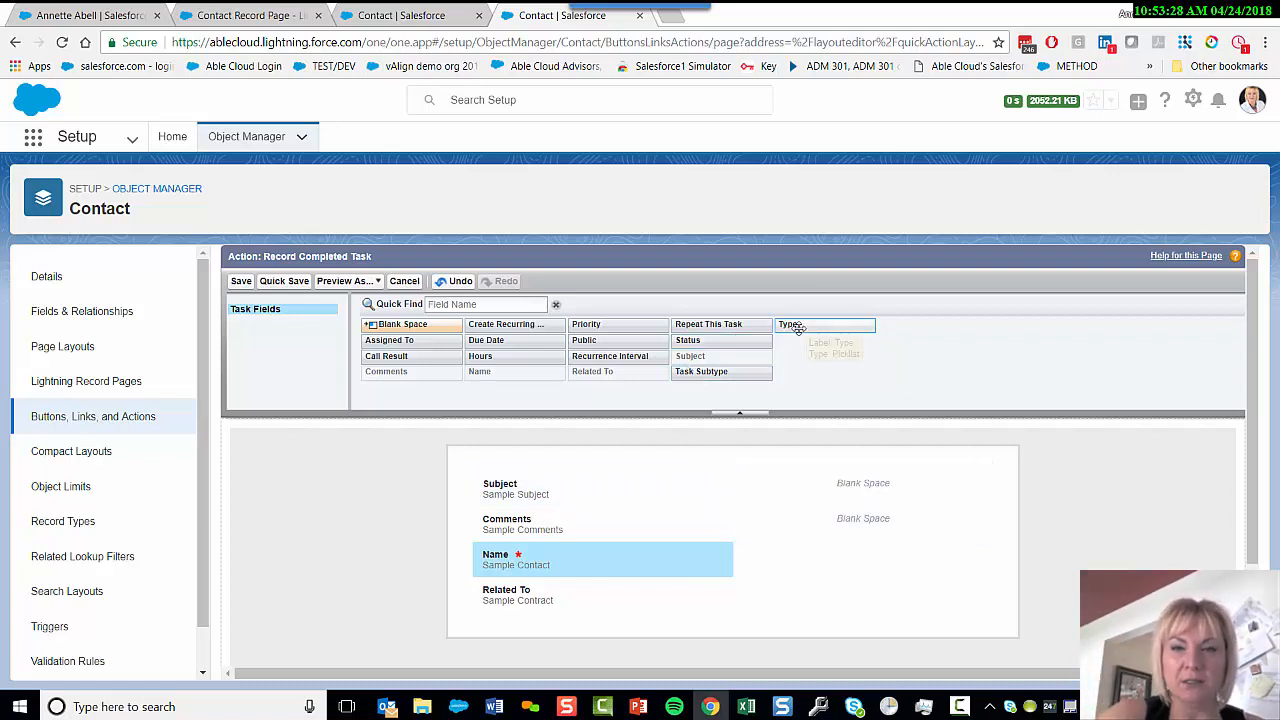
Add the Status field above Name in the action layout and move Comments below Related To.
drag(693, 342, 526, 554)
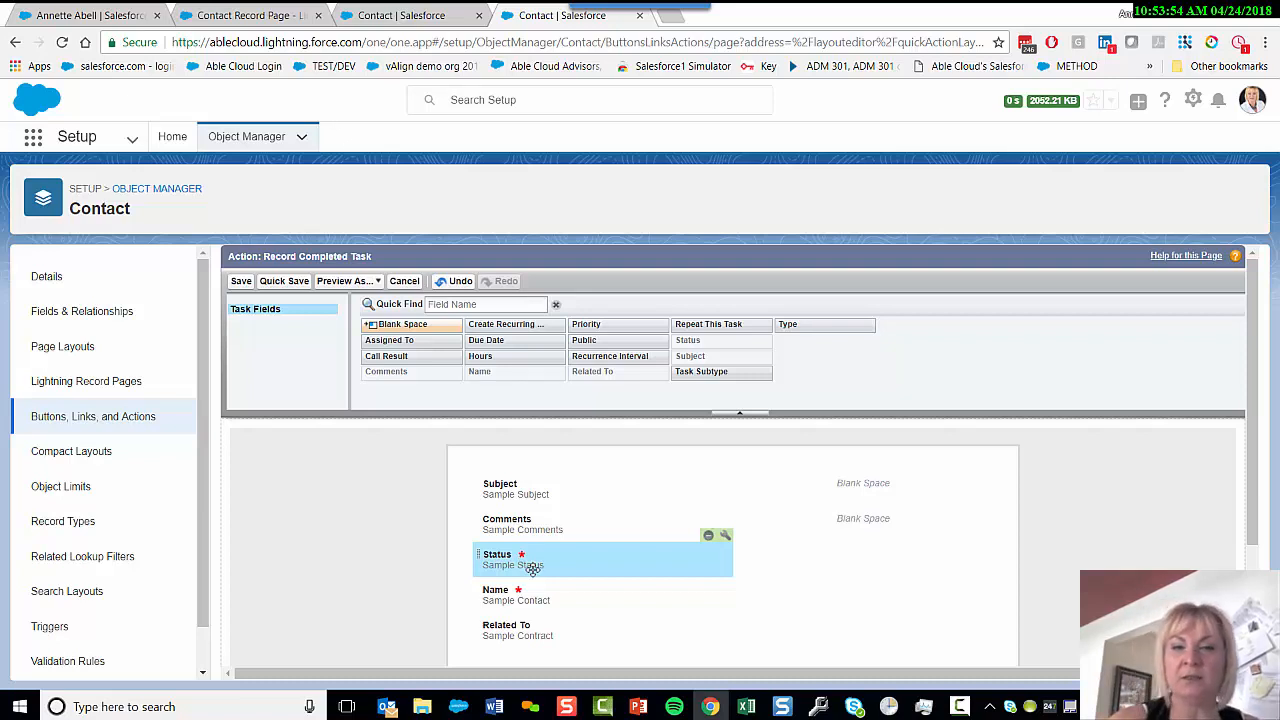
click(491, 518)
drag(491, 518, 493, 637)
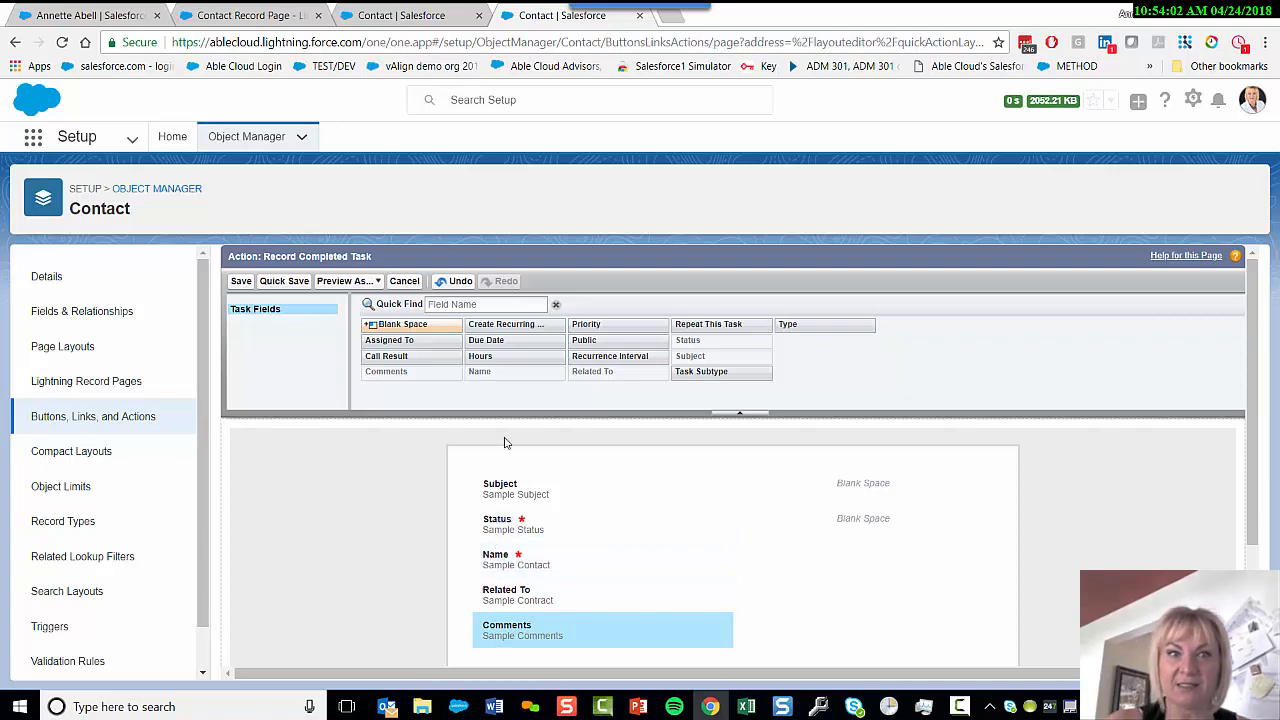
Add the Due Date field between Subject and Status in the action layout and make it required.
drag(519, 345, 523, 517)
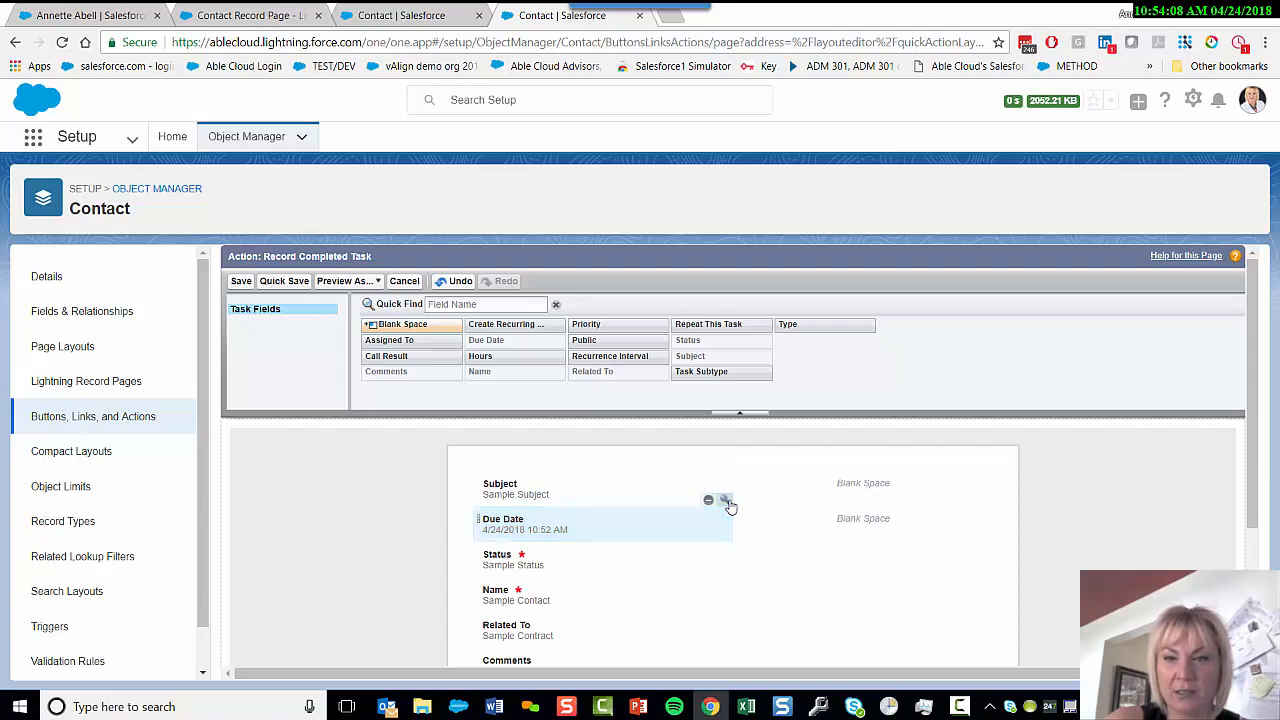
click(726, 502)
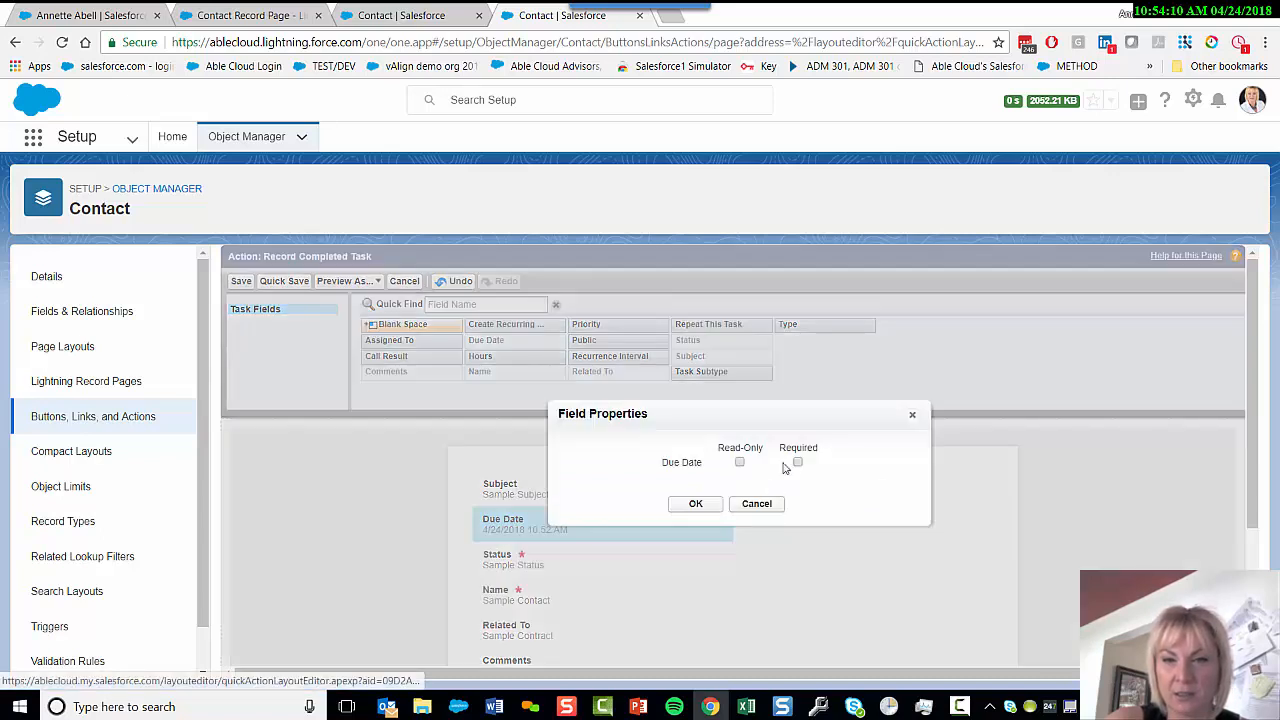
click(797, 462)
click(695, 503)
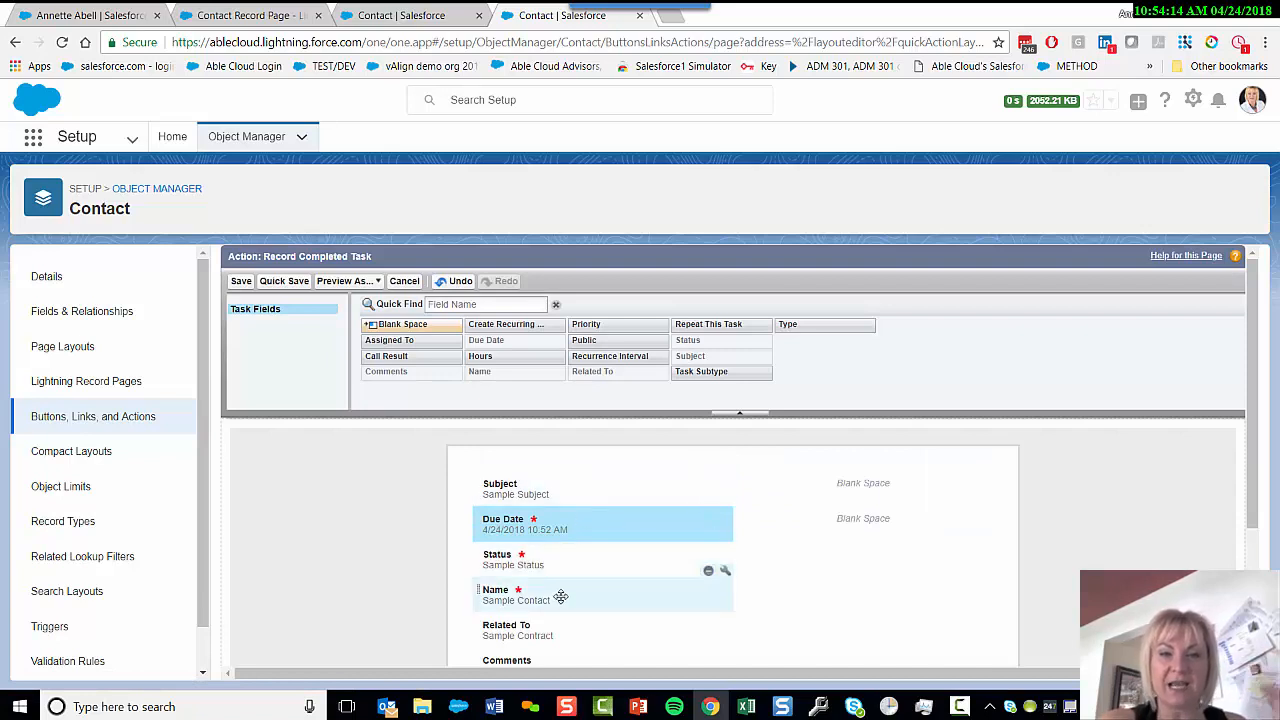
Move Status and Name into the layout's second column, with Status beside Subject and Name beside Due Date.
drag(551, 566, 876, 483)
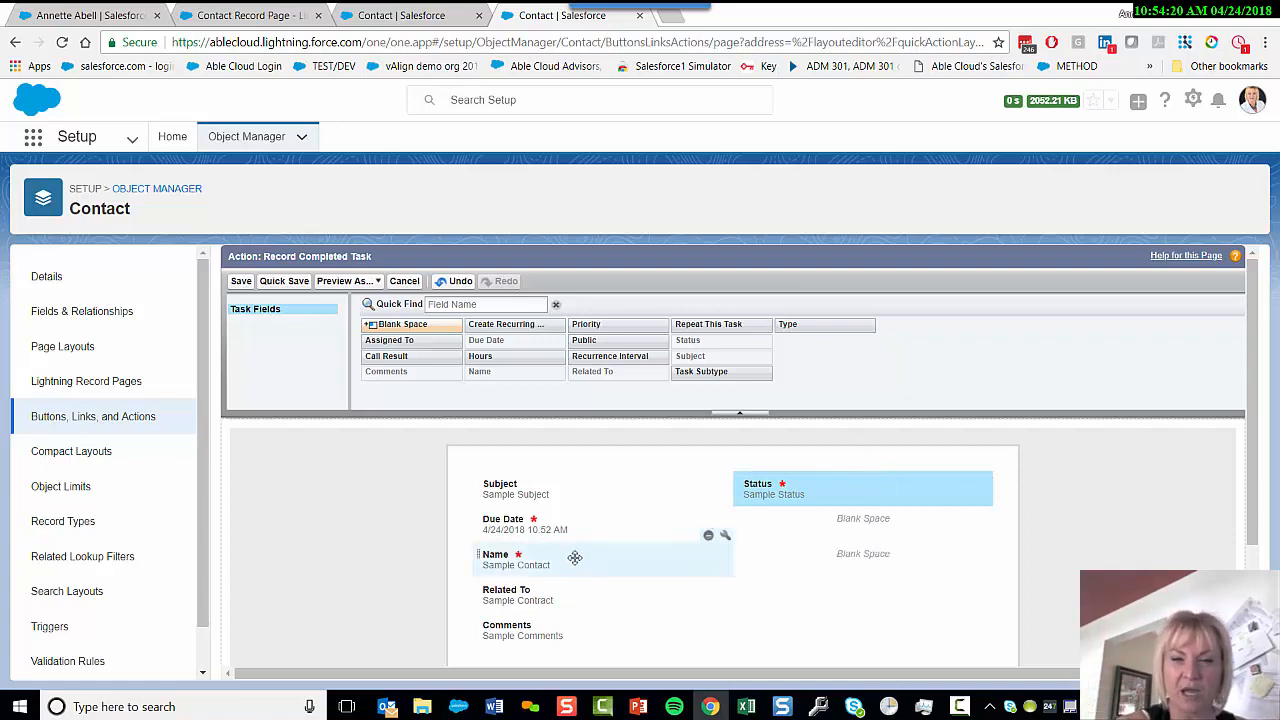
drag(575, 557, 825, 516)
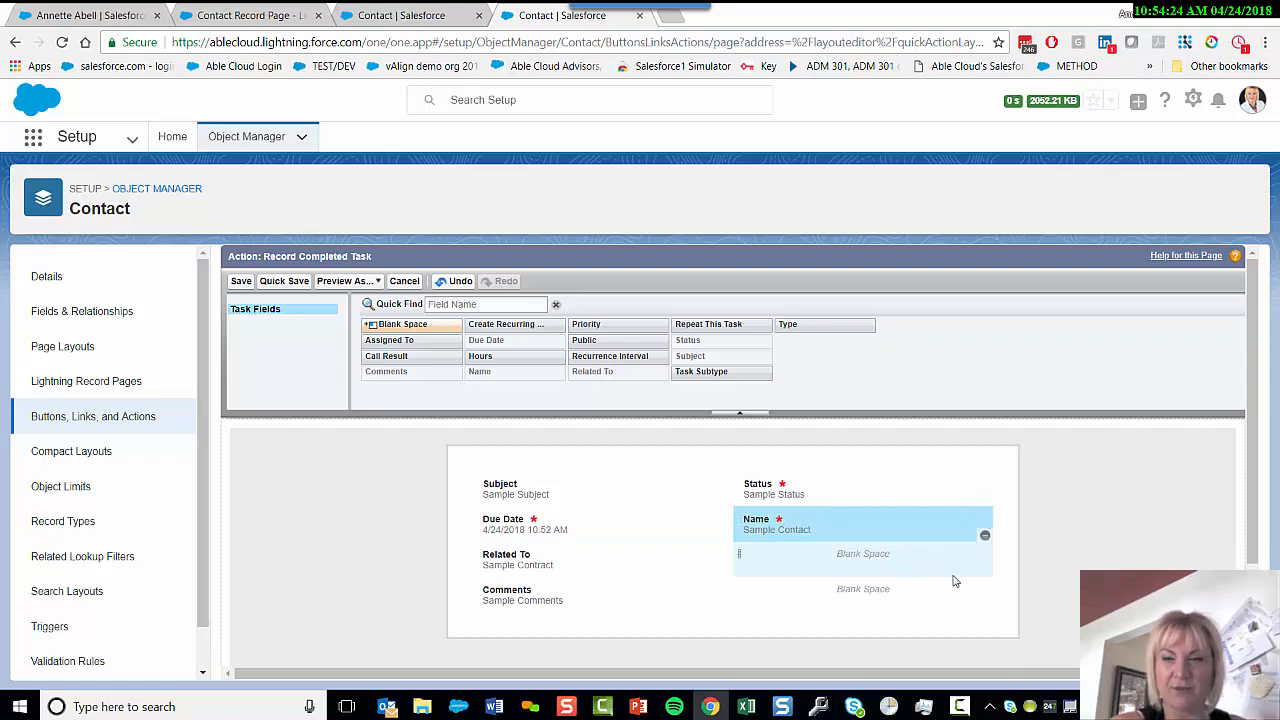
Remove both blank spaces below Name in the Record Completed Task action layout and save the layout.
click(985, 545)
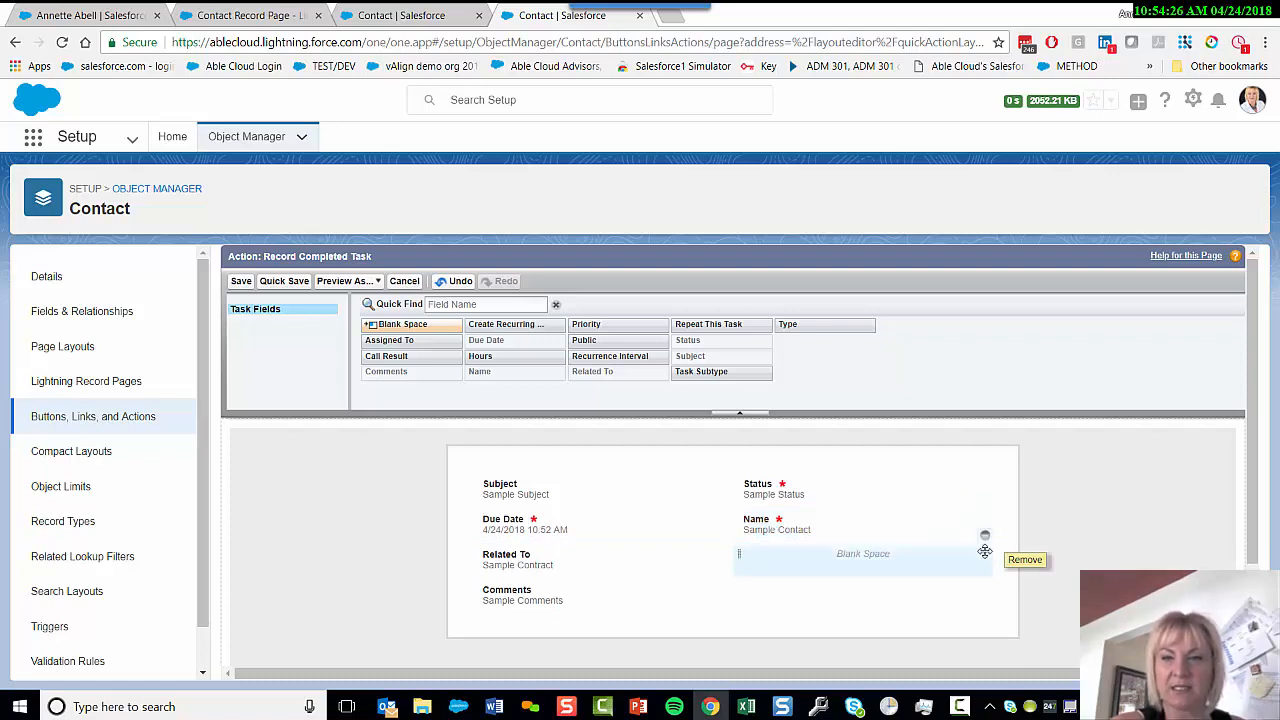
click(985, 536)
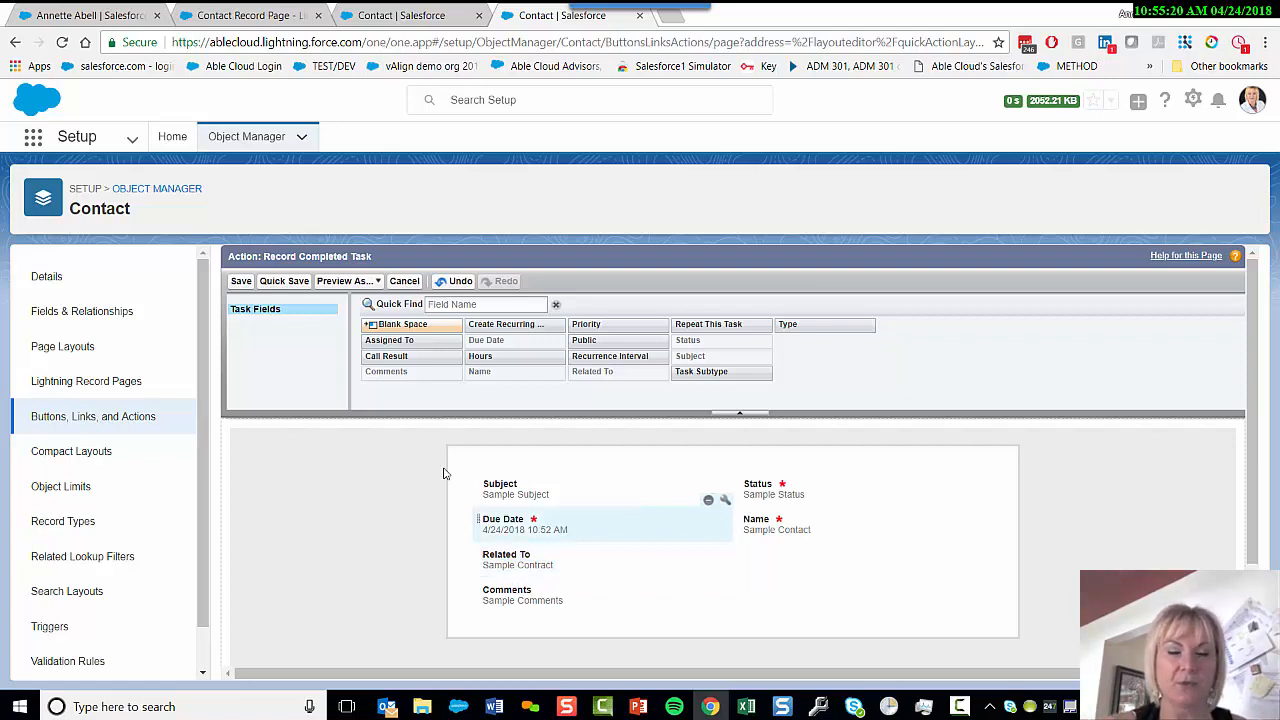
click(240, 283)
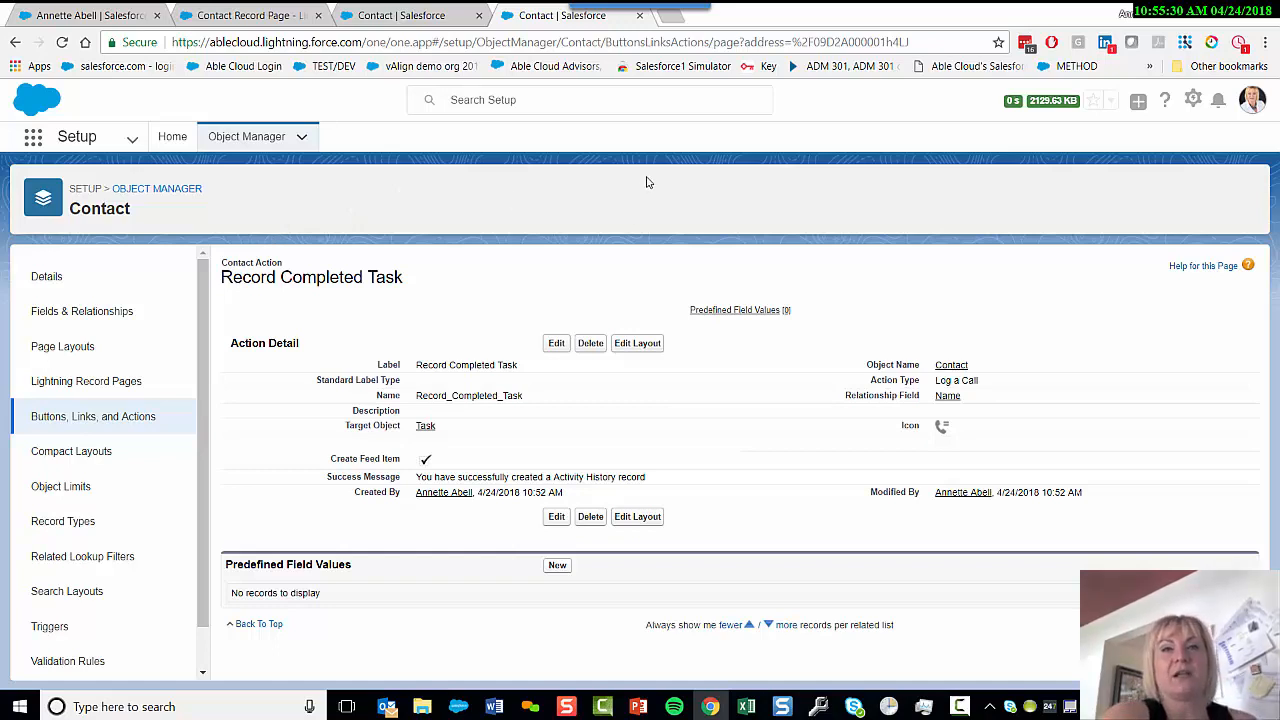
Reload the Contact page layout editor to refresh its available actions.
click(395, 22)
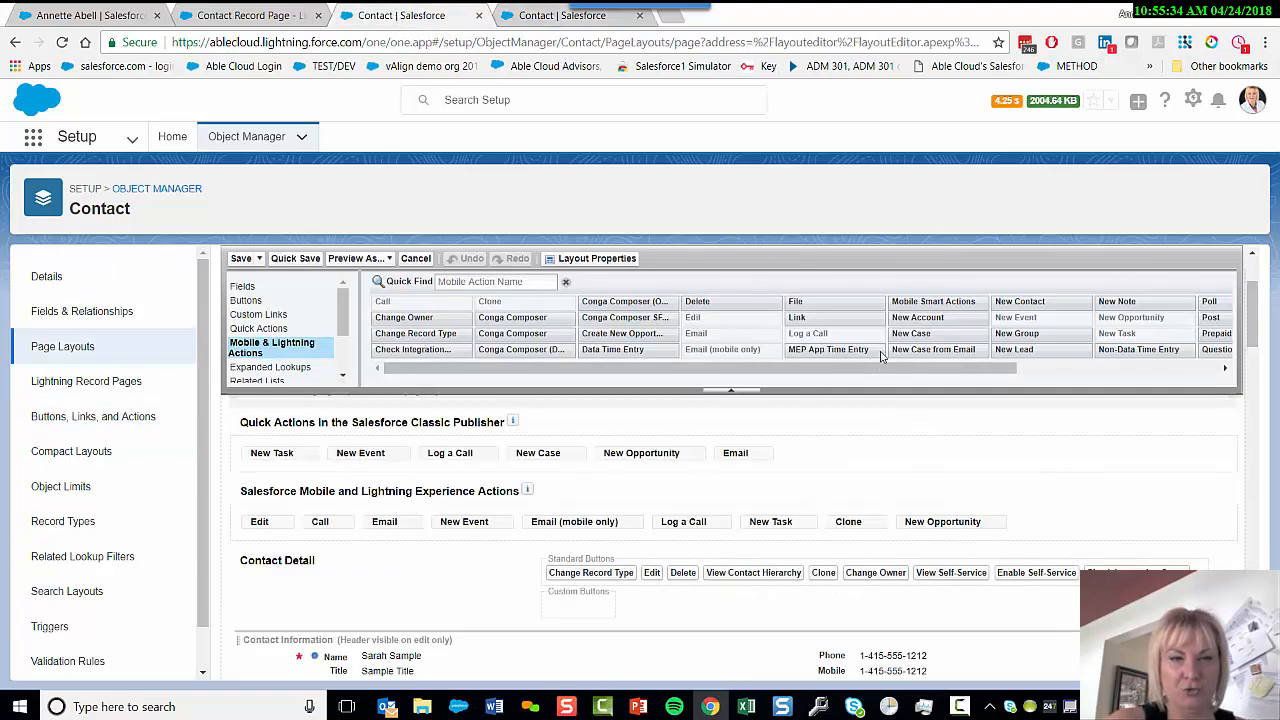
right_click(980, 468)
click(1051, 216)
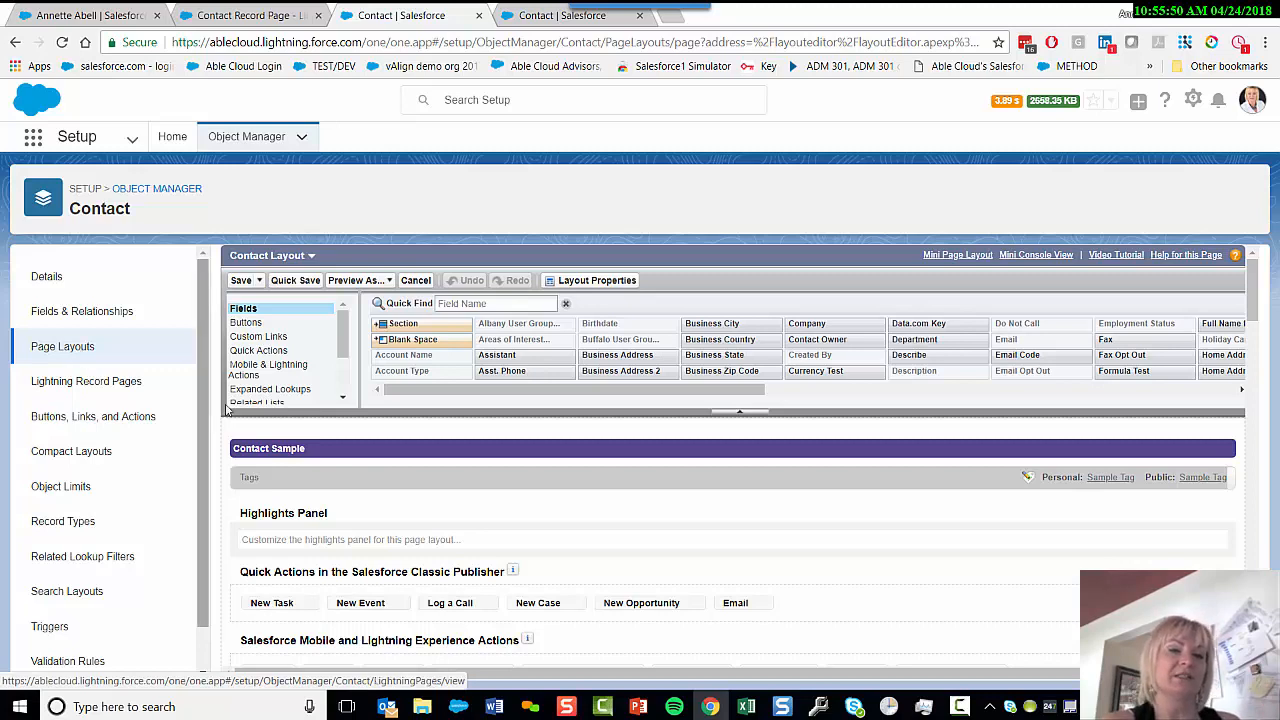
Add Record Completed Task as the first Salesforce Mobile and Lightning Experience action in the Contact Layout and save the layout.
click(250, 15)
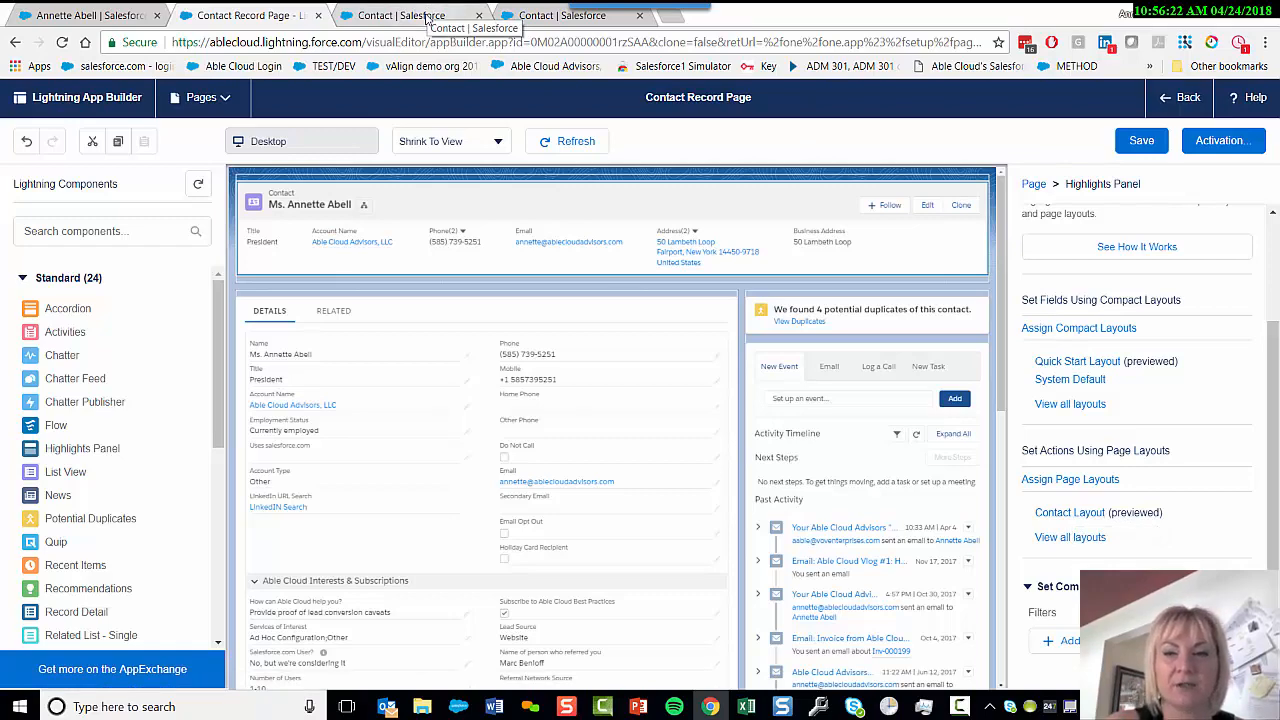
click(427, 20)
scroll(355, 442, down, 5)
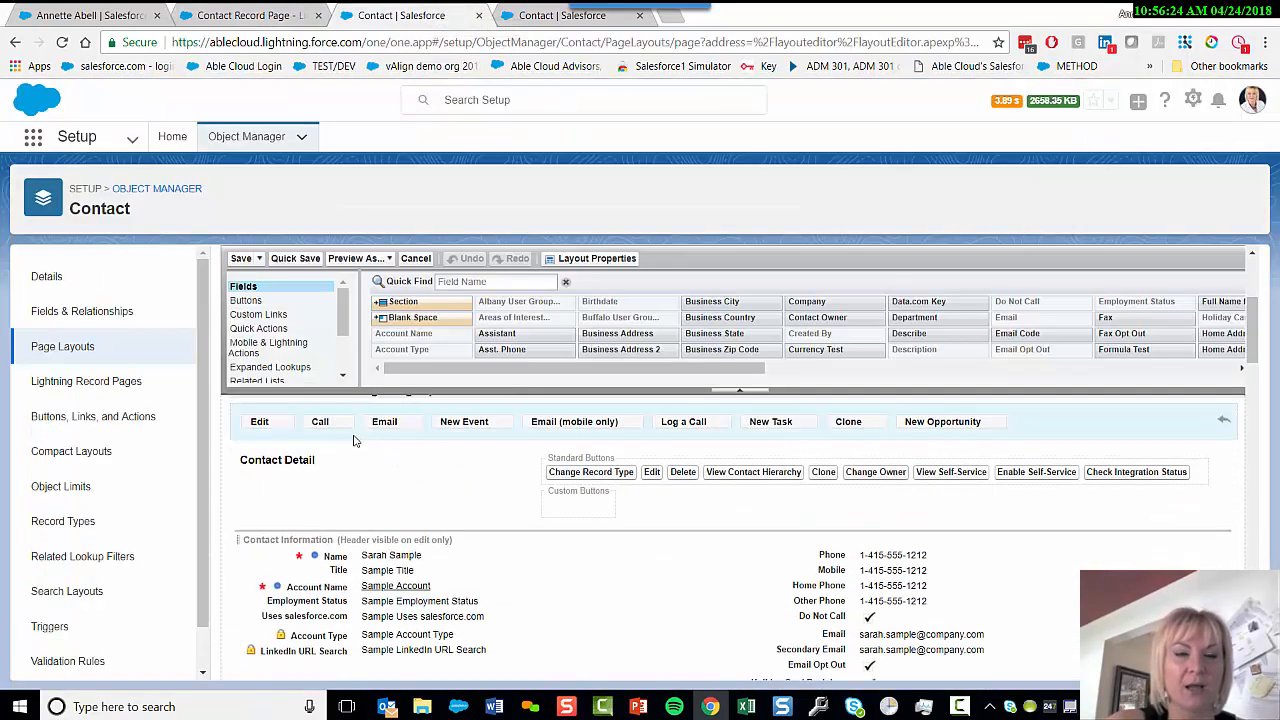
scroll(355, 442, up, 2)
drag(243, 466, 516, 472)
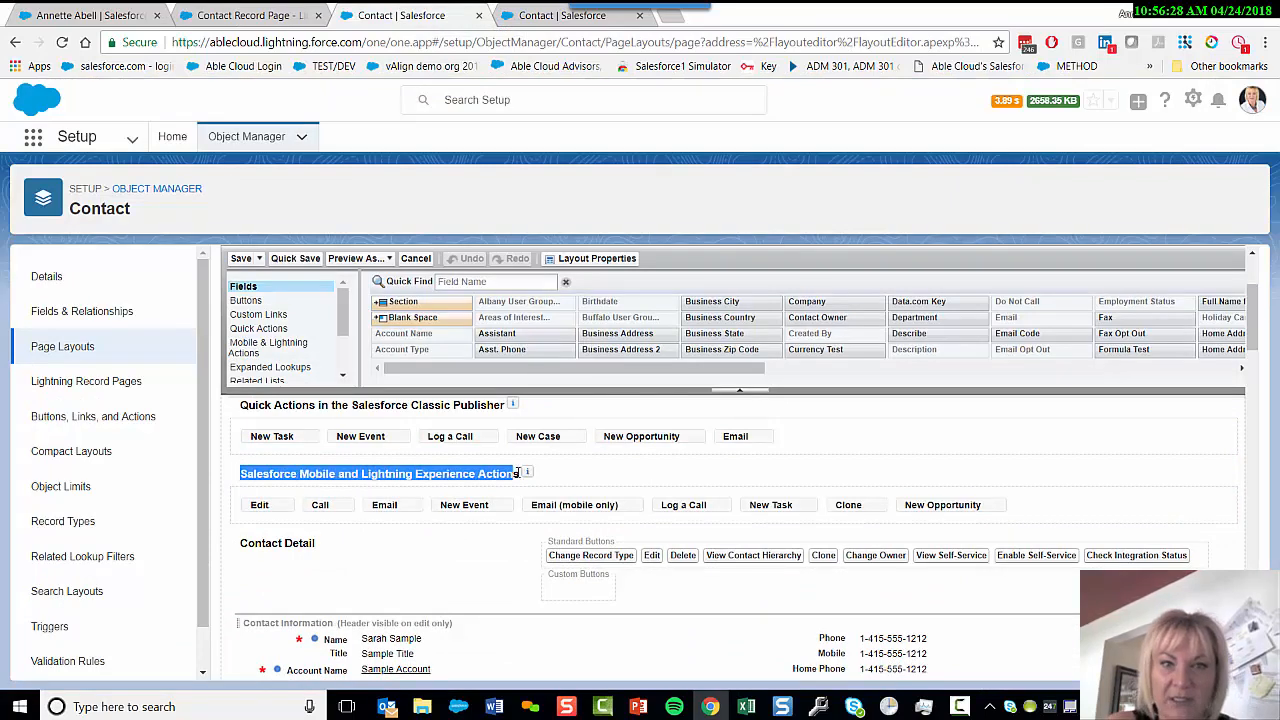
click(256, 349)
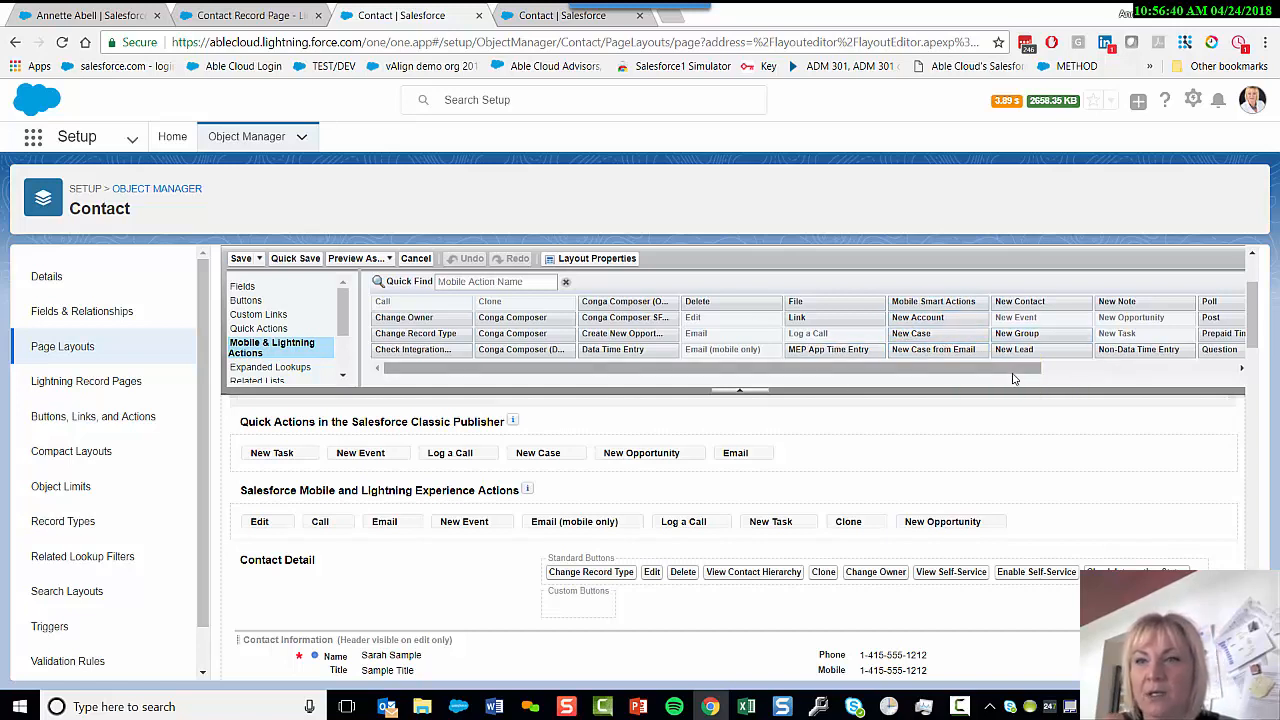
drag(1012, 374, 1211, 379)
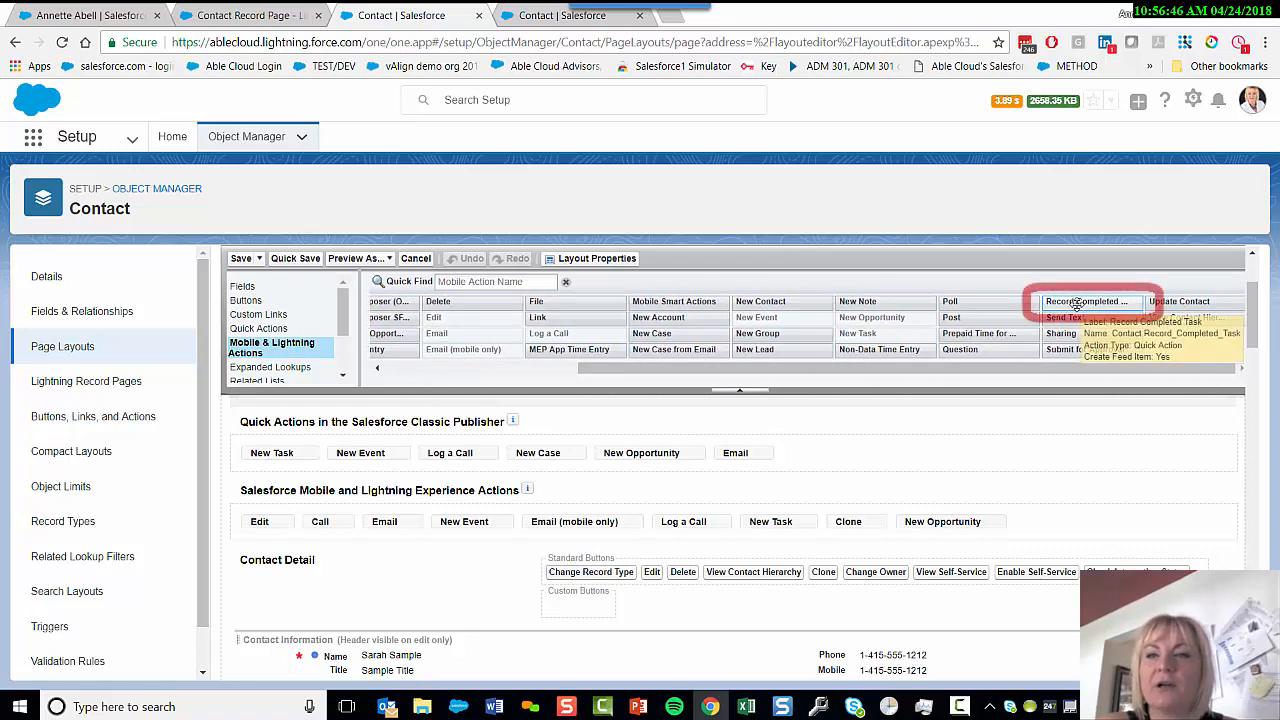
drag(1076, 304, 247, 552)
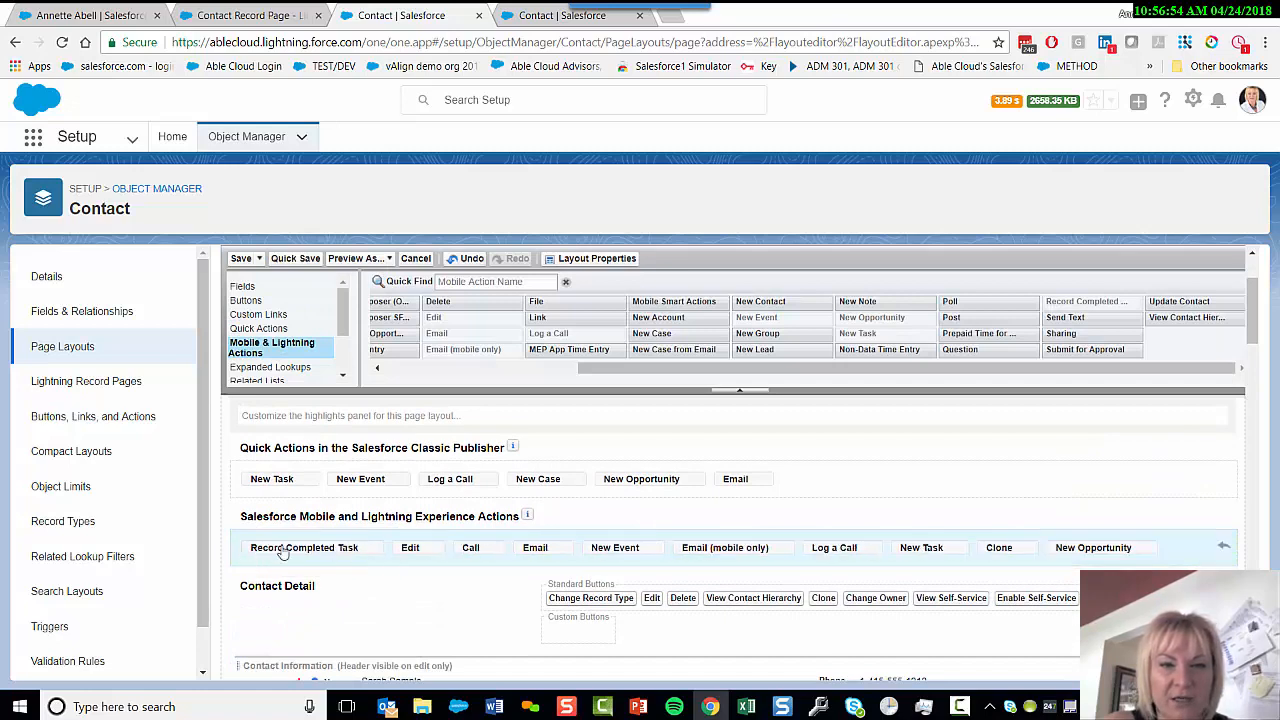
click(303, 260)
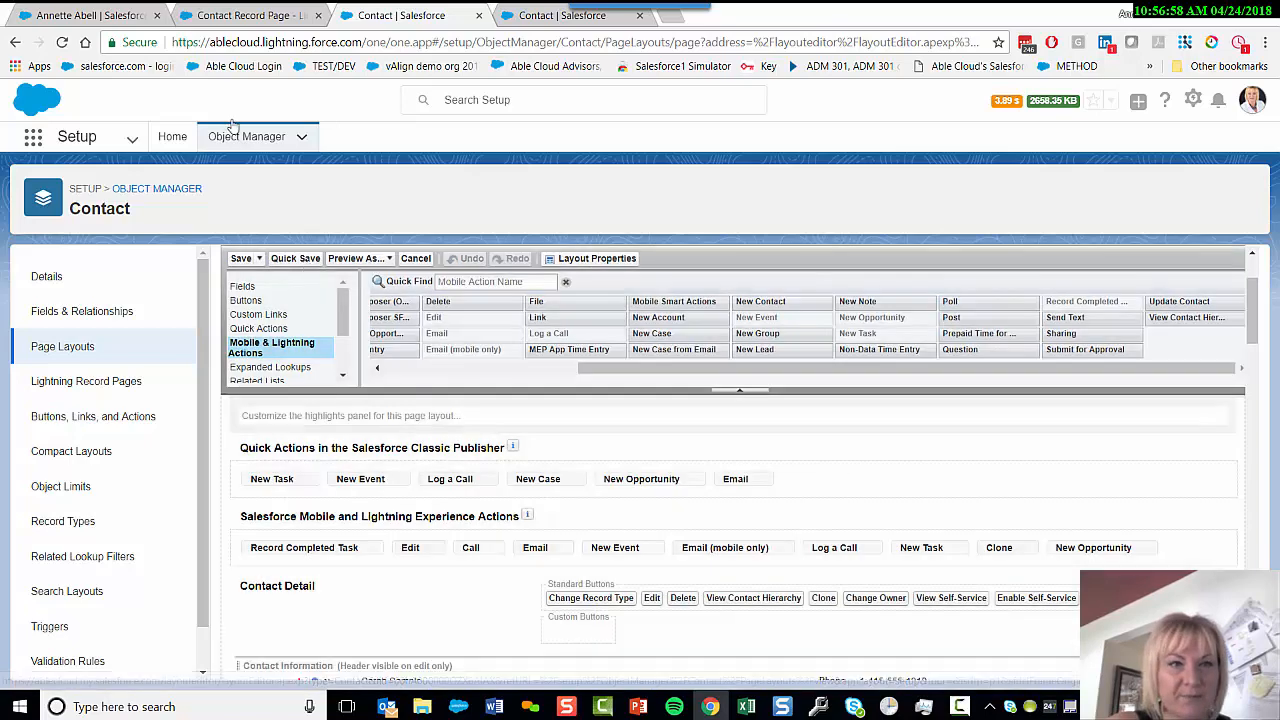
Reload the contact record and check its activity tabs for the Record Completed Task action.
click(95, 15)
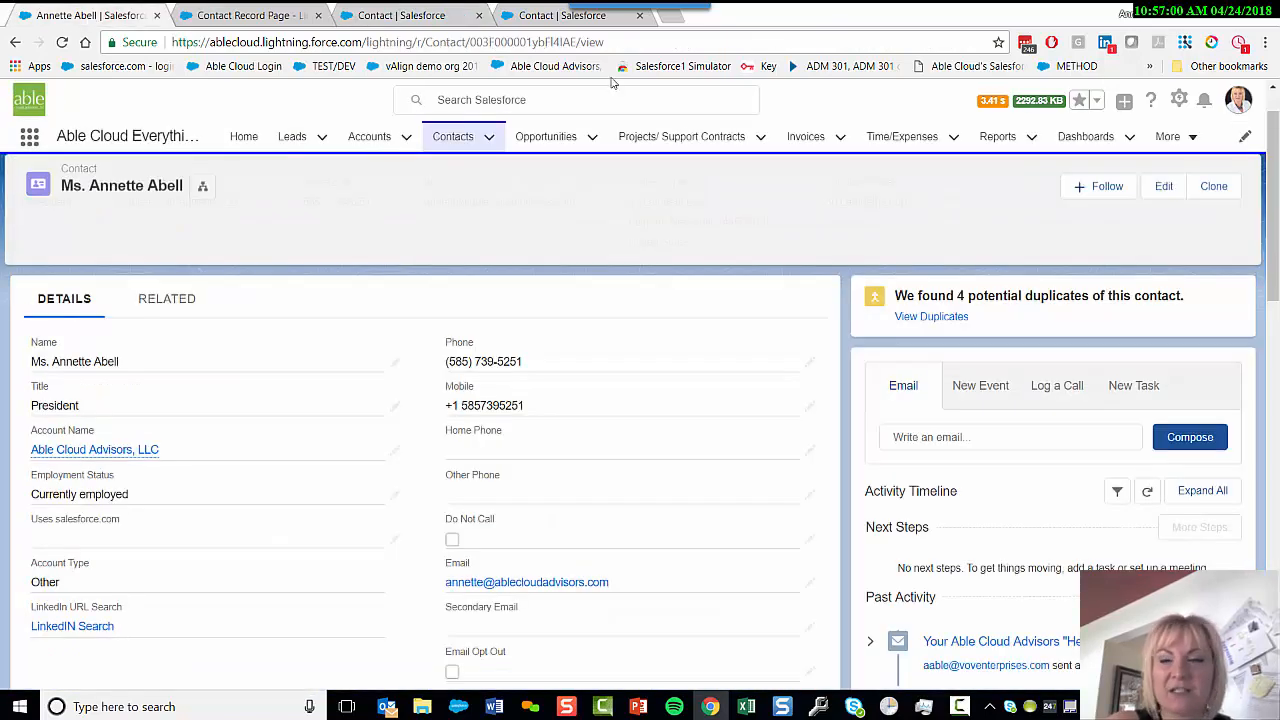
right_click(770, 195)
click(813, 246)
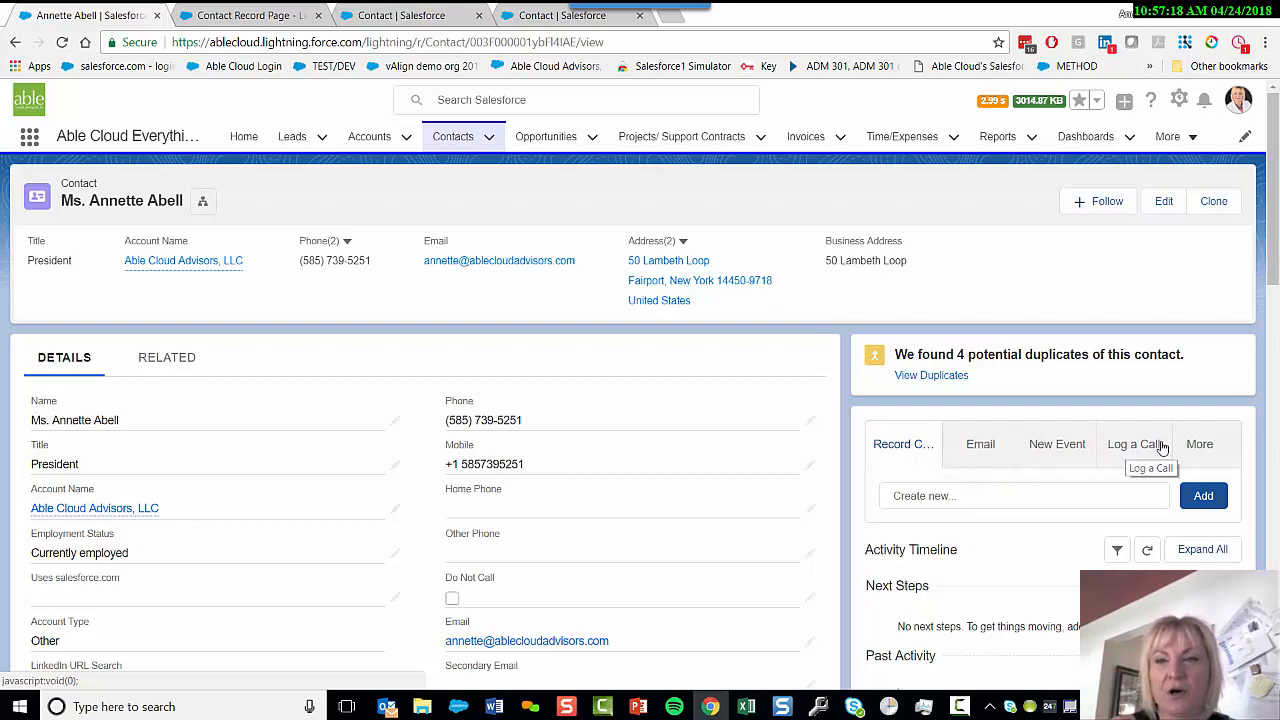
Remove Log a Call and New Opportunity from the page layout's Salesforce Mobile and Lightning Experience Actions, saving the layout after each removal.
click(400, 15)
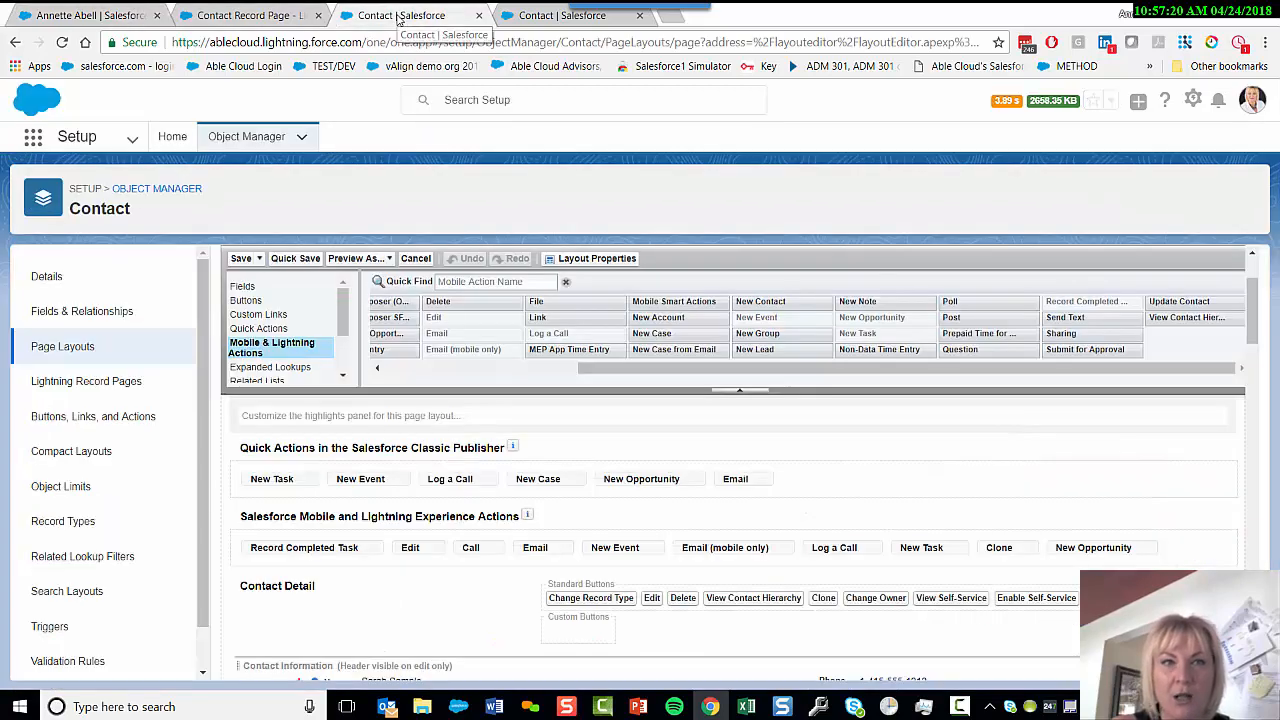
drag(850, 556, 799, 321)
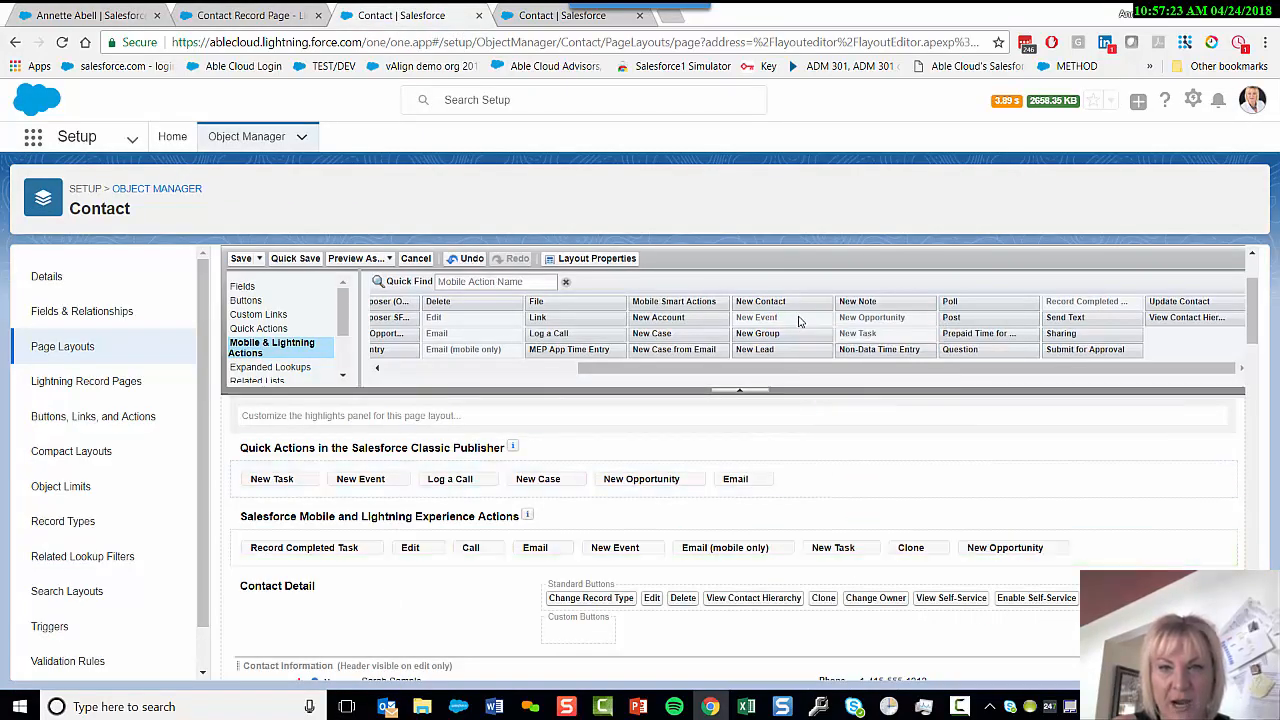
click(312, 258)
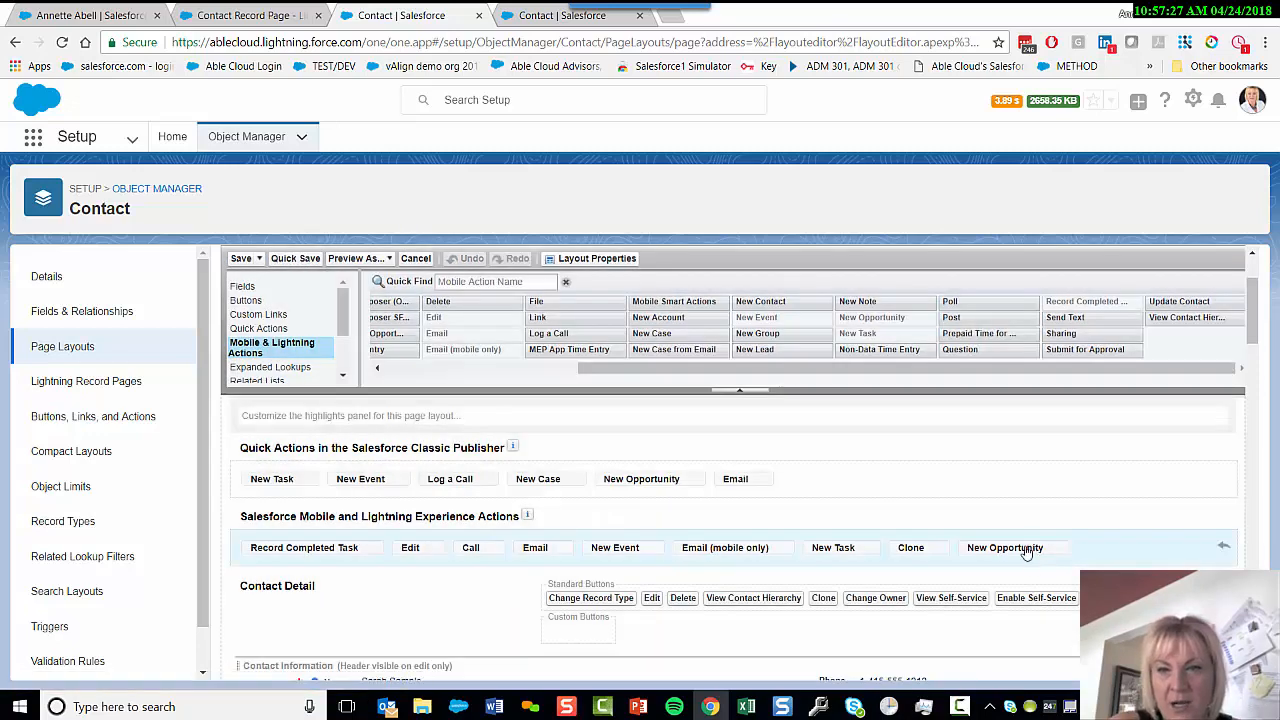
mouse_move(1030, 548)
mouse_down()
mouse_move(985, 420)
mouse_move(915, 325)
mouse_up()
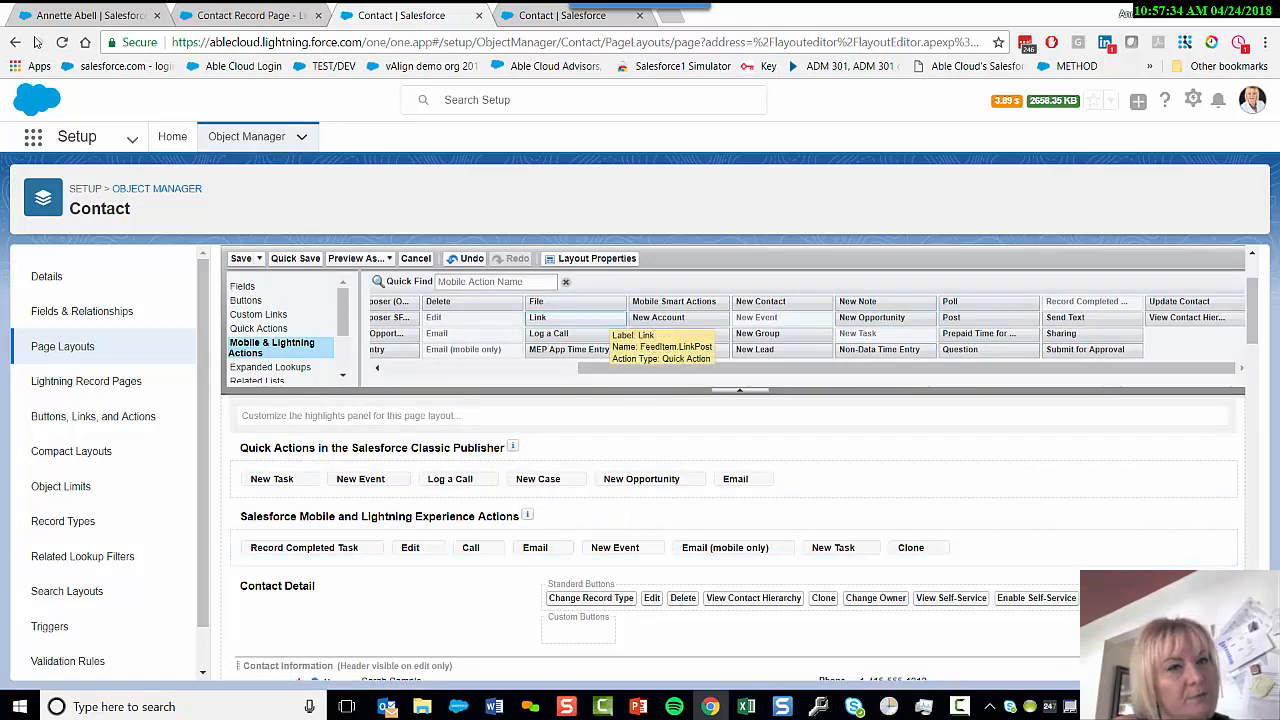
click(309, 259)
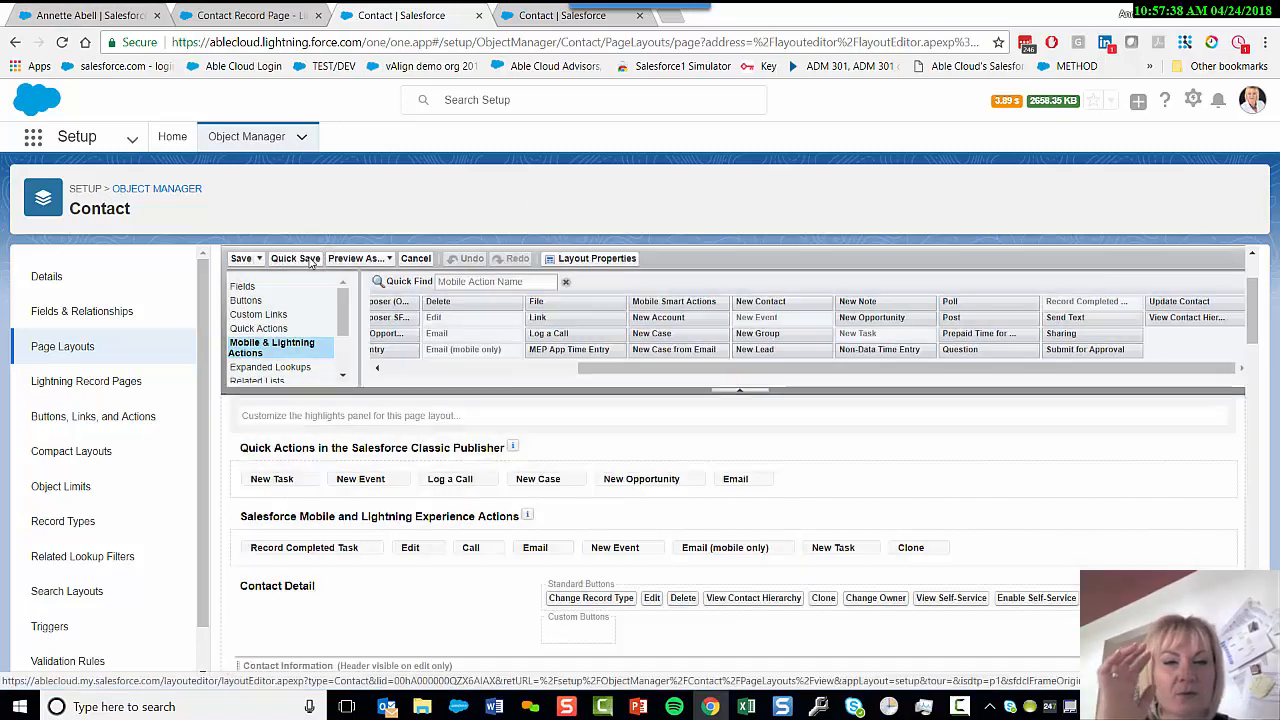
Reload the contact record to review its activity tabs without Log a Call.
click(100, 16)
right_click(1000, 257)
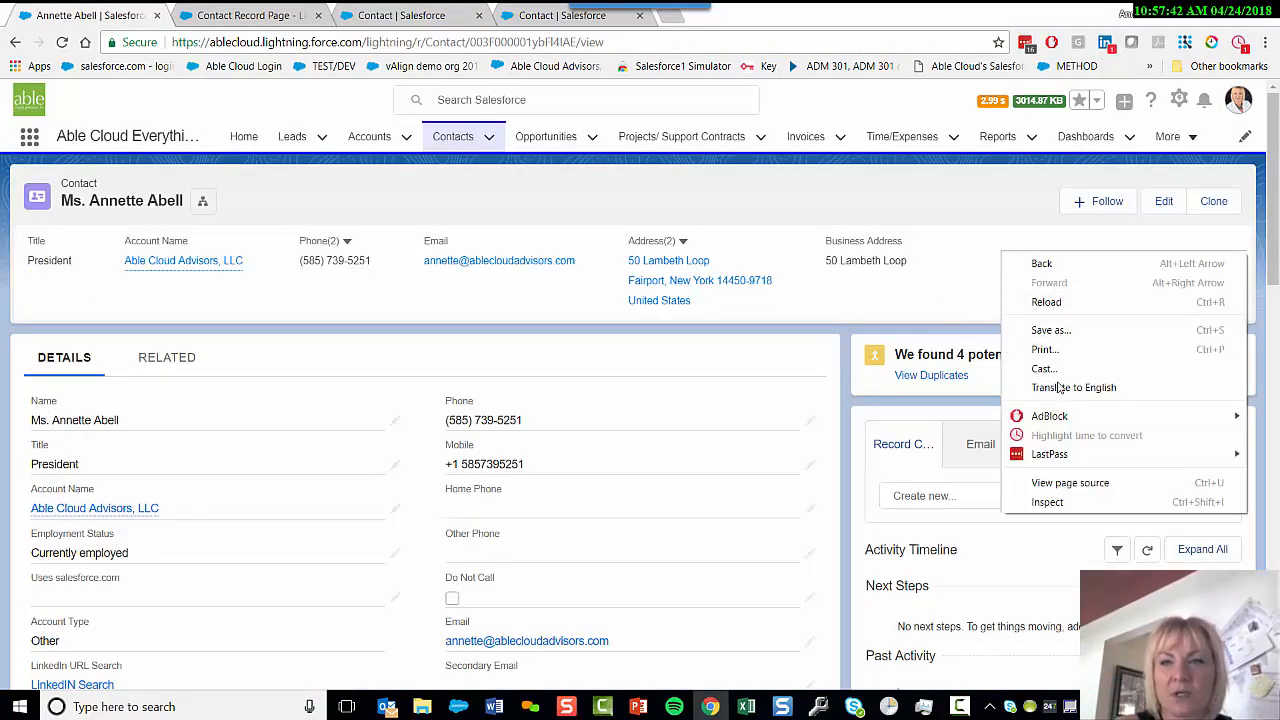
click(1055, 301)
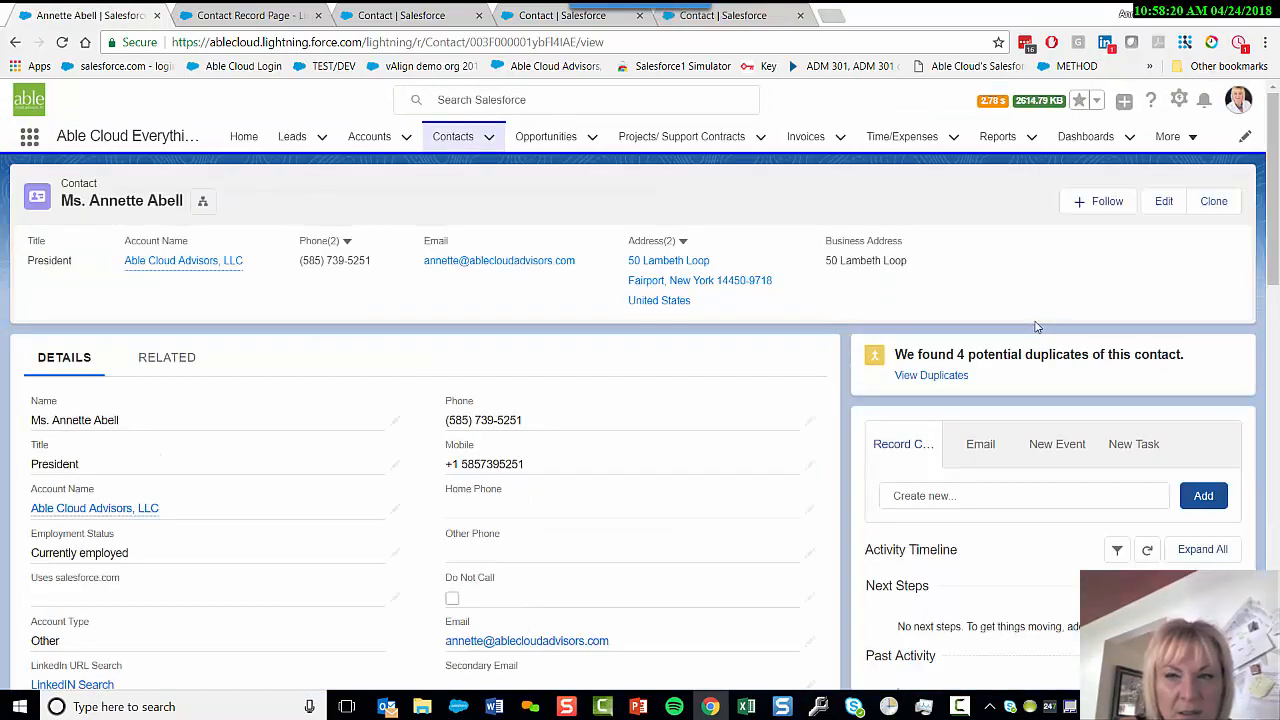
Examine the Quick Actions in the Salesforce Classic Publisher section of the page layout, and close the Contact Record Page builder.
click(527, 17)
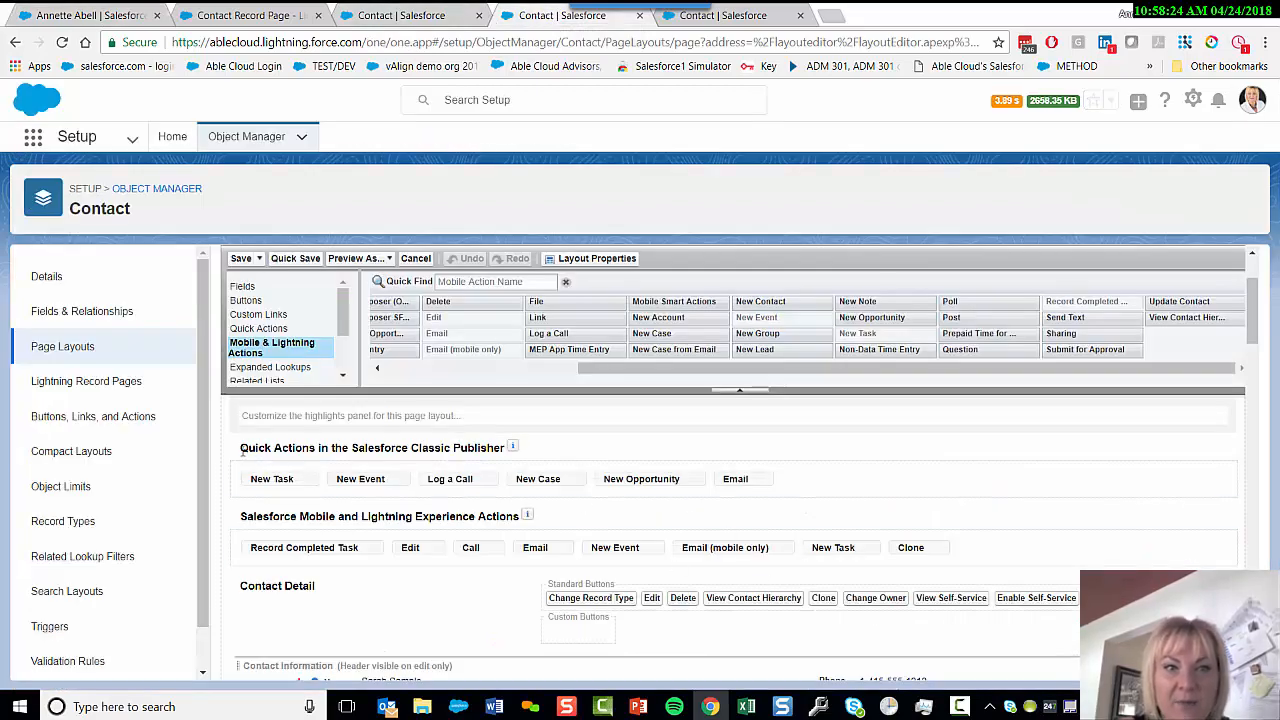
drag(241, 449, 505, 458)
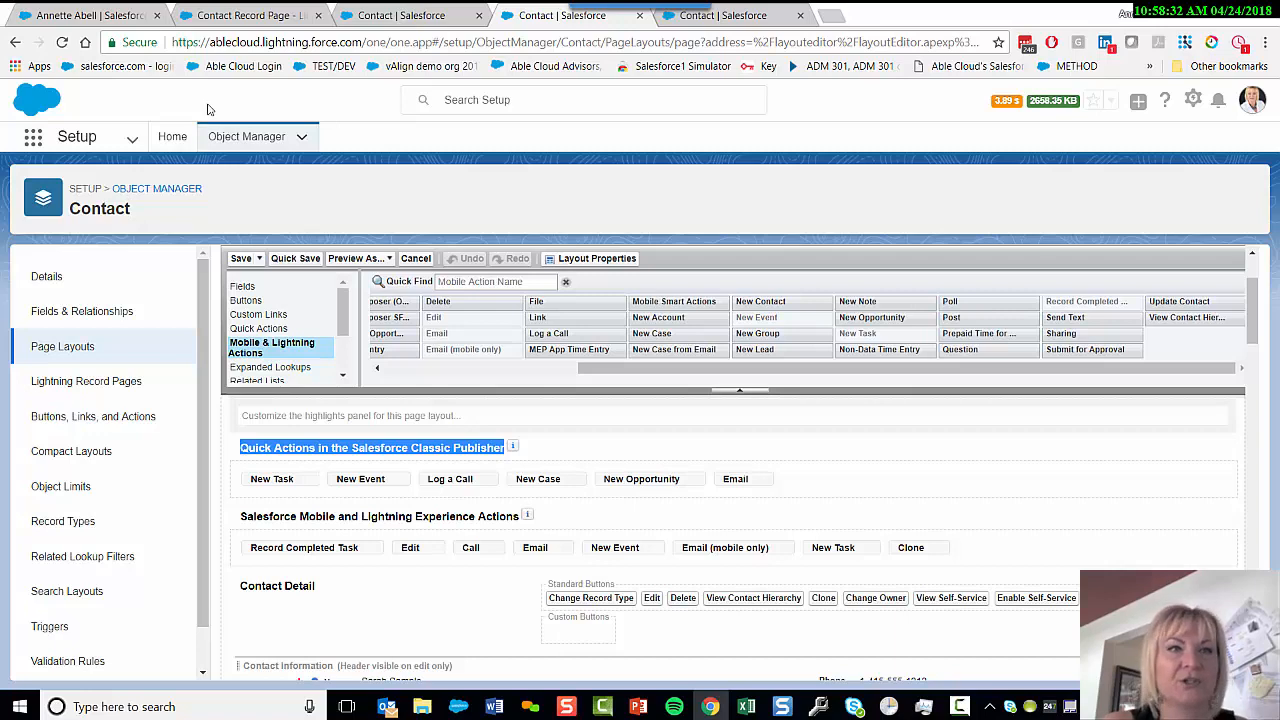
click(258, 17)
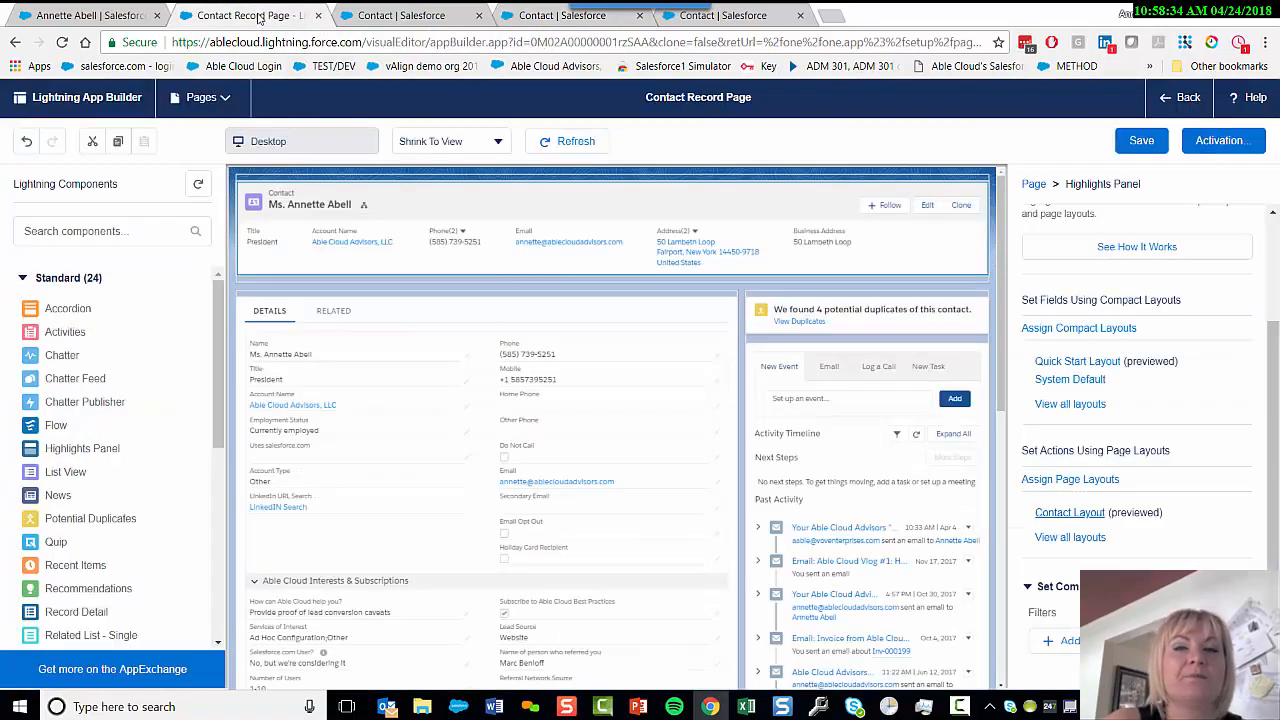
click(318, 17)
Examine the Email and New Event activity tabs on the contact record, including the fields of the event form.
click(107, 18)
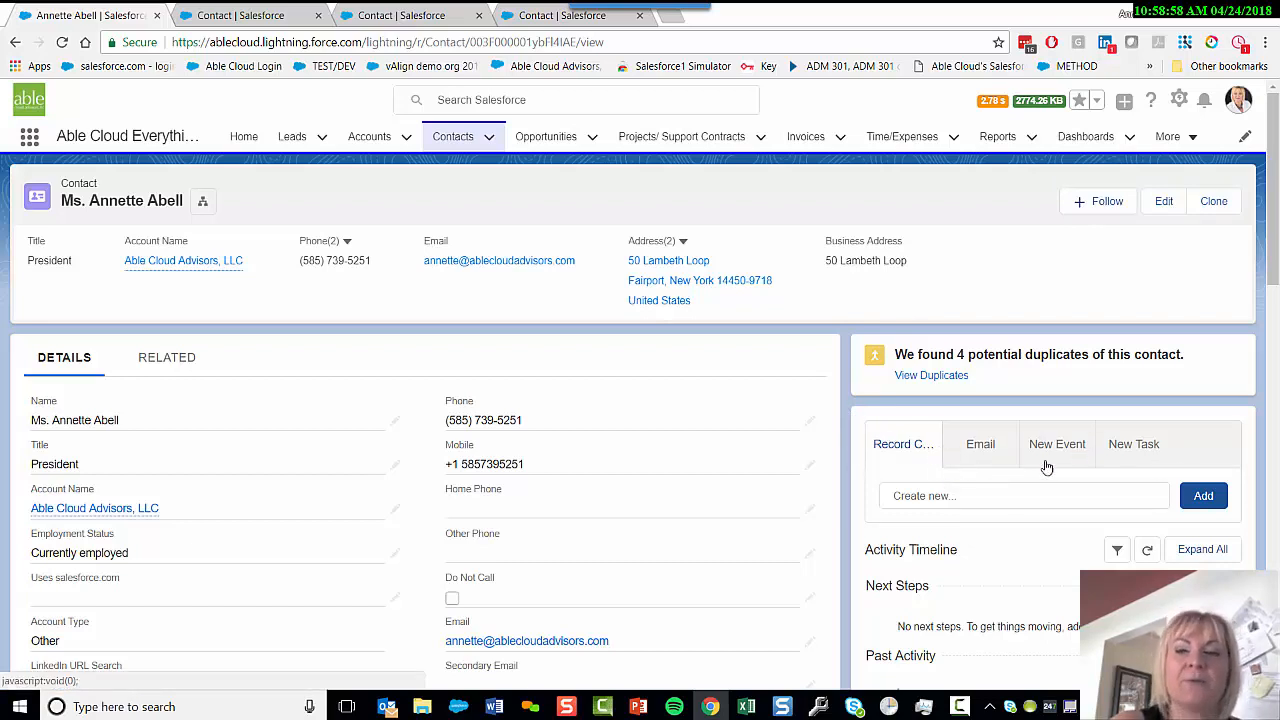
click(980, 450)
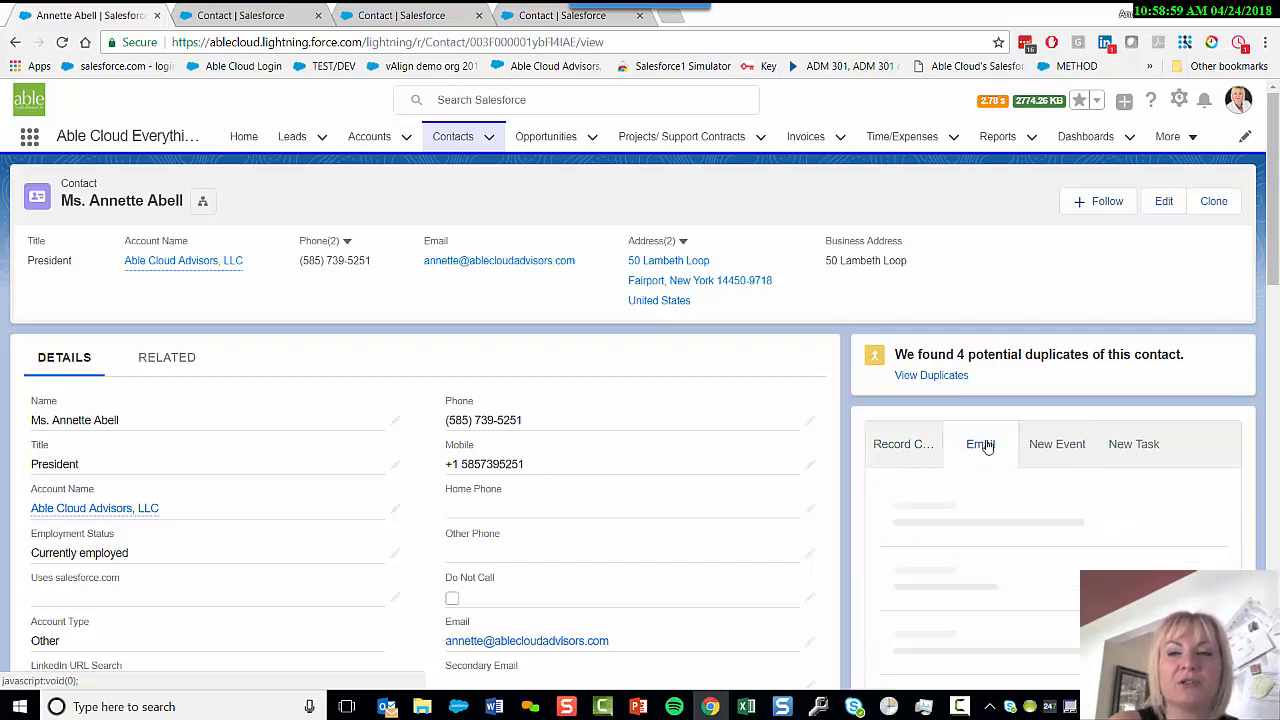
click(1068, 448)
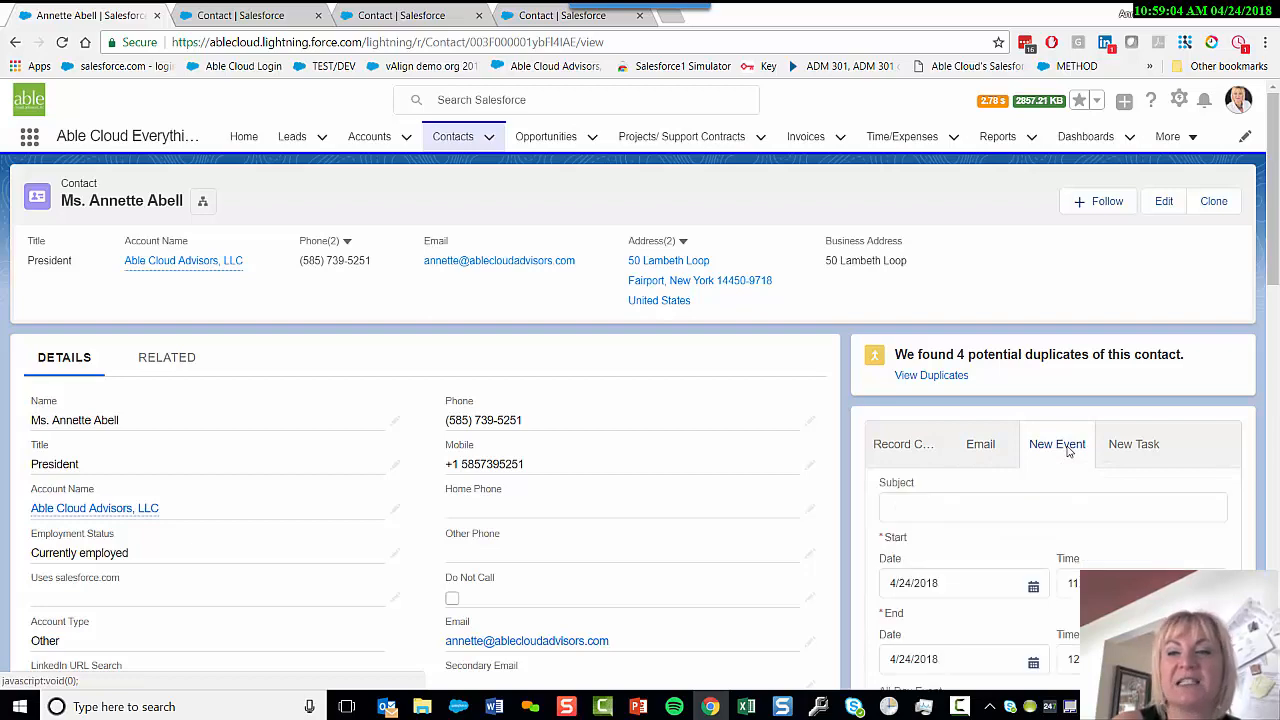
scroll(1068, 452, down, 1)
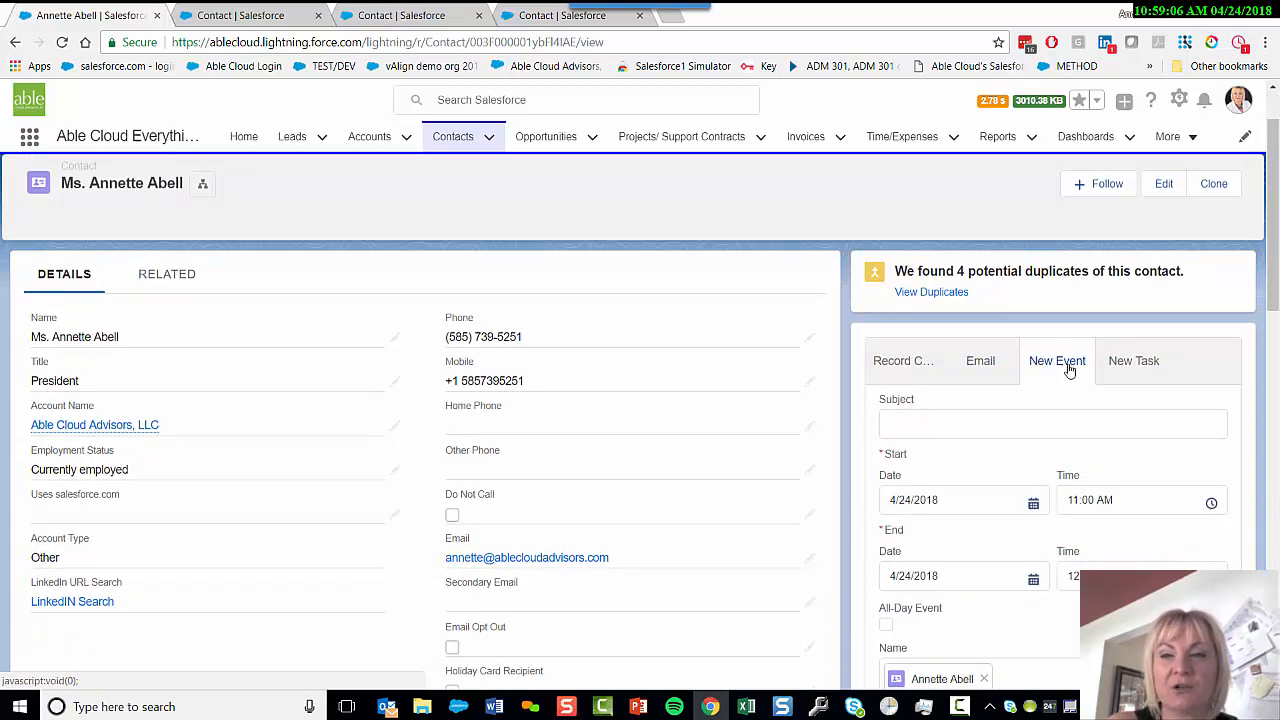
scroll(1000, 360, down, 2)
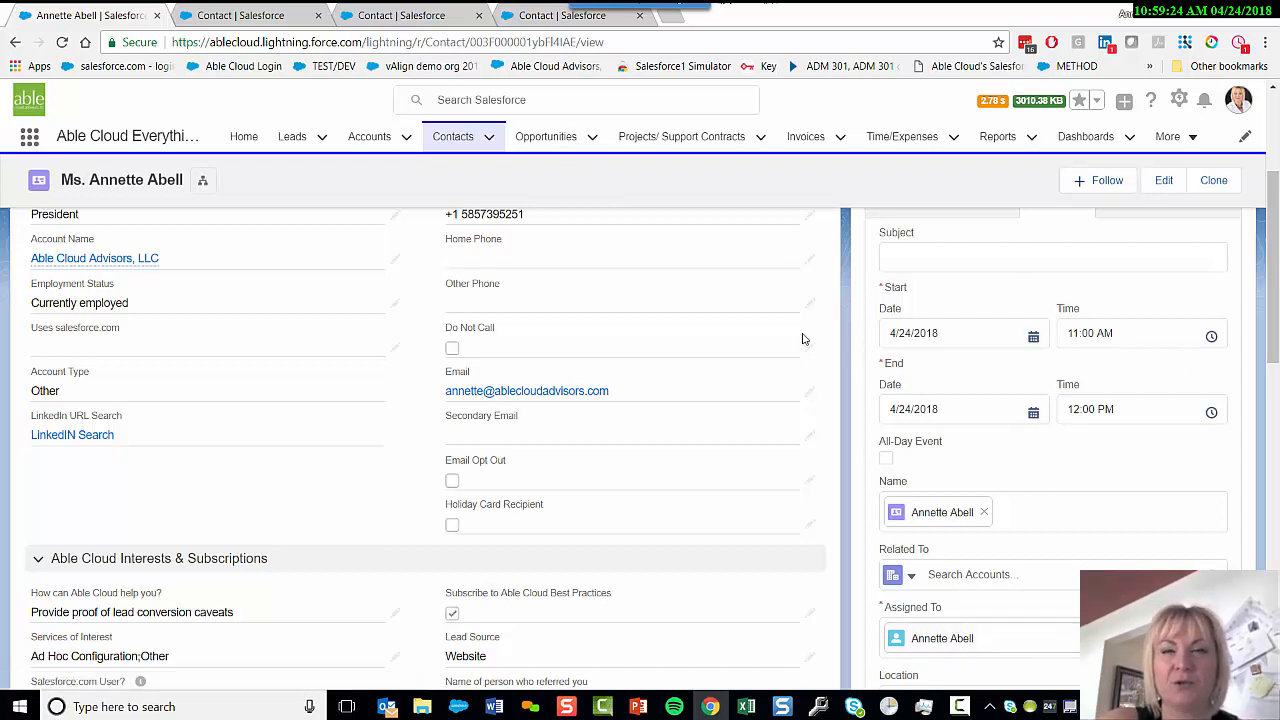
Open the Contact object's Buttons, Links, and Actions list in Setup.
click(537, 16)
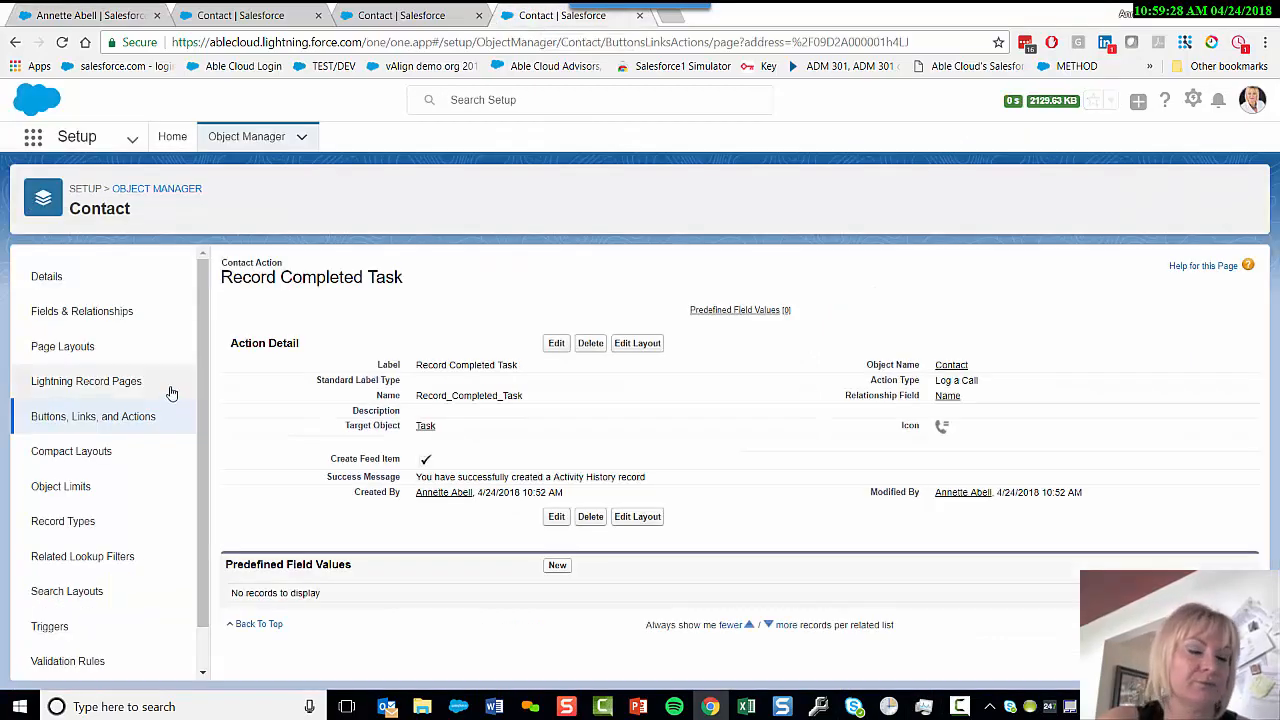
click(109, 423)
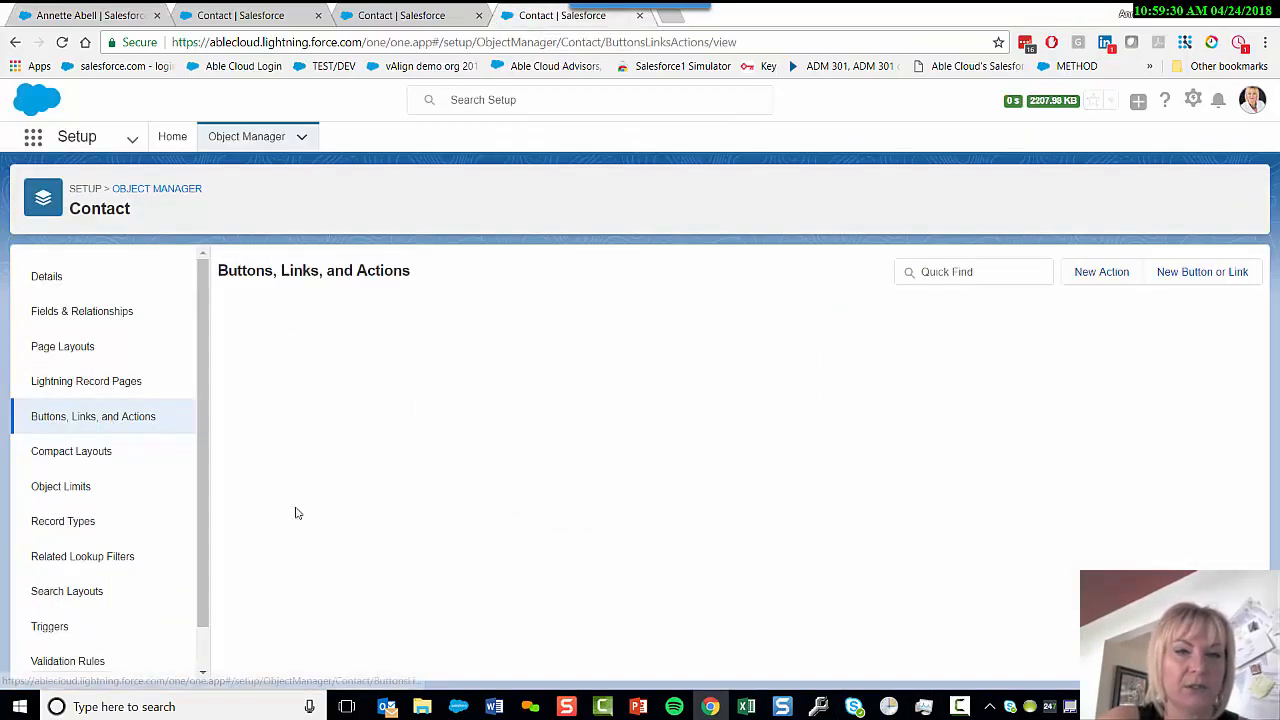